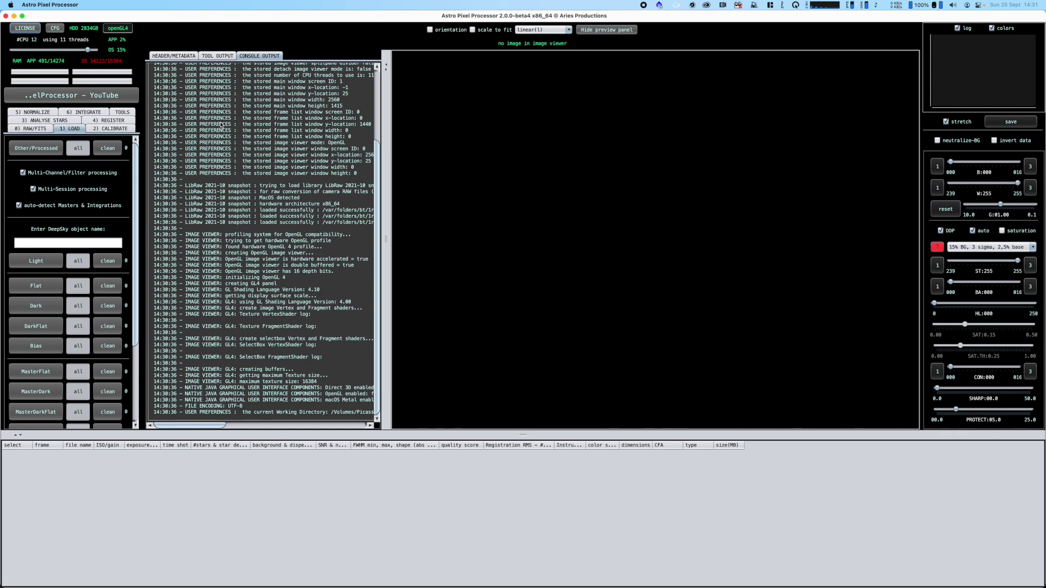
# Open the working-directory chooser from the 0) RAW/FITS / 1) LOAD tab.
pyautogui.click(68, 96)
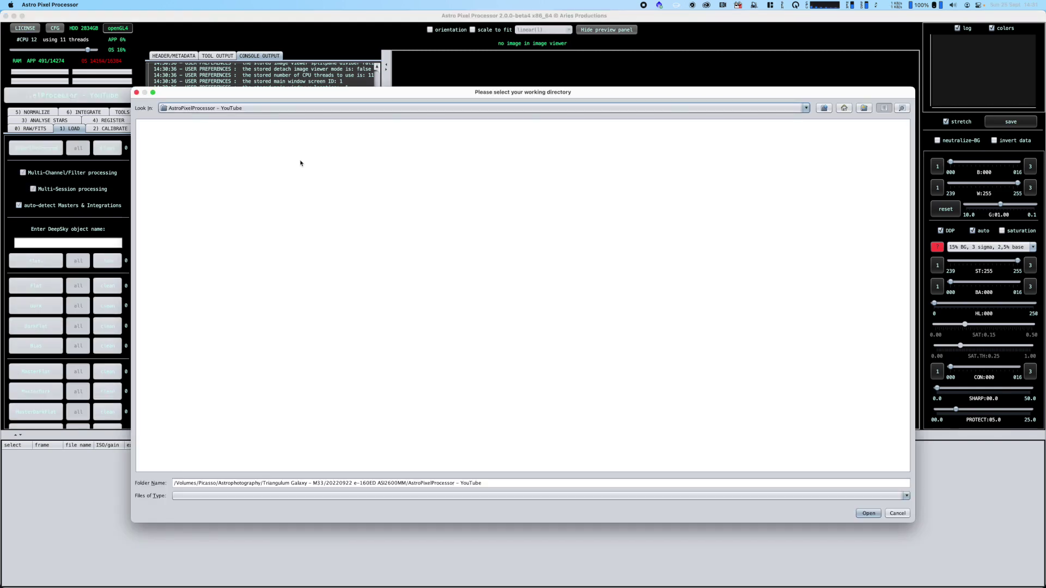
# Set the working directory to the AstroPixelProcessor - YouTube folder via the Look In list.
pyautogui.click(352, 108)
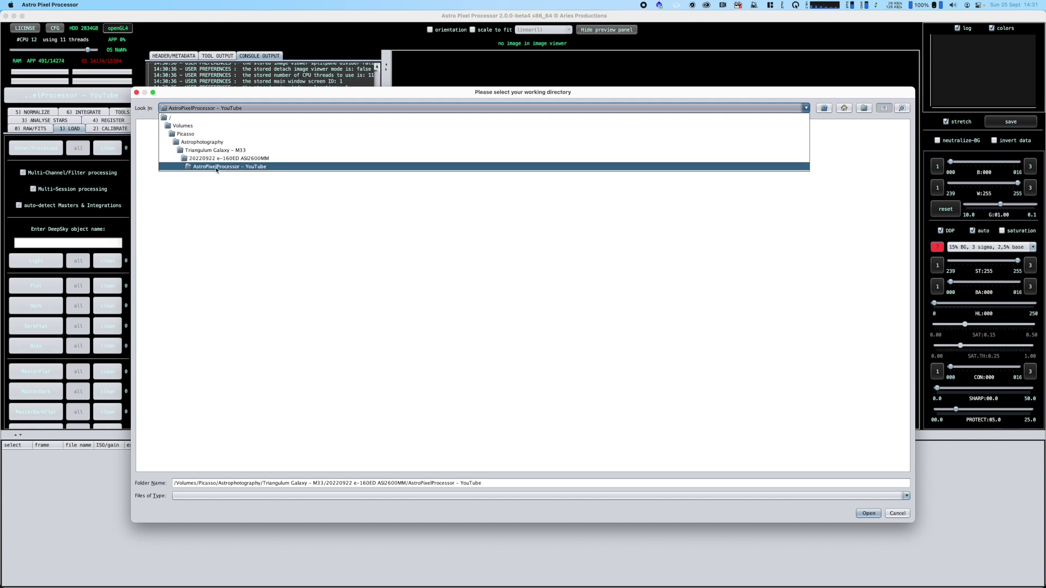
pyautogui.click(267, 169)
pyautogui.click(869, 513)
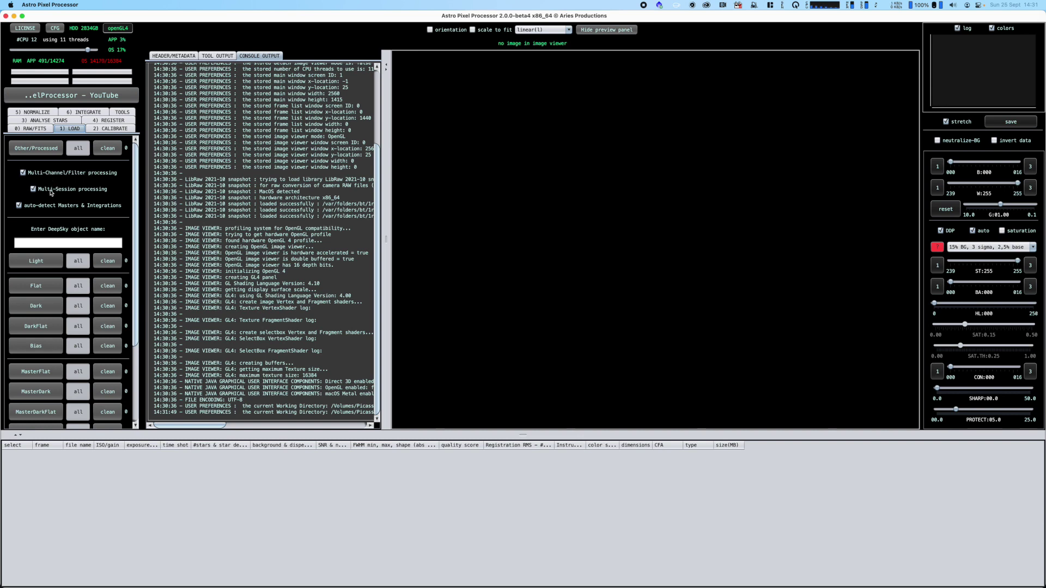
# Untick Multi-Session processing and name the deep-sky object M33.
pyautogui.moveTo(50, 191)
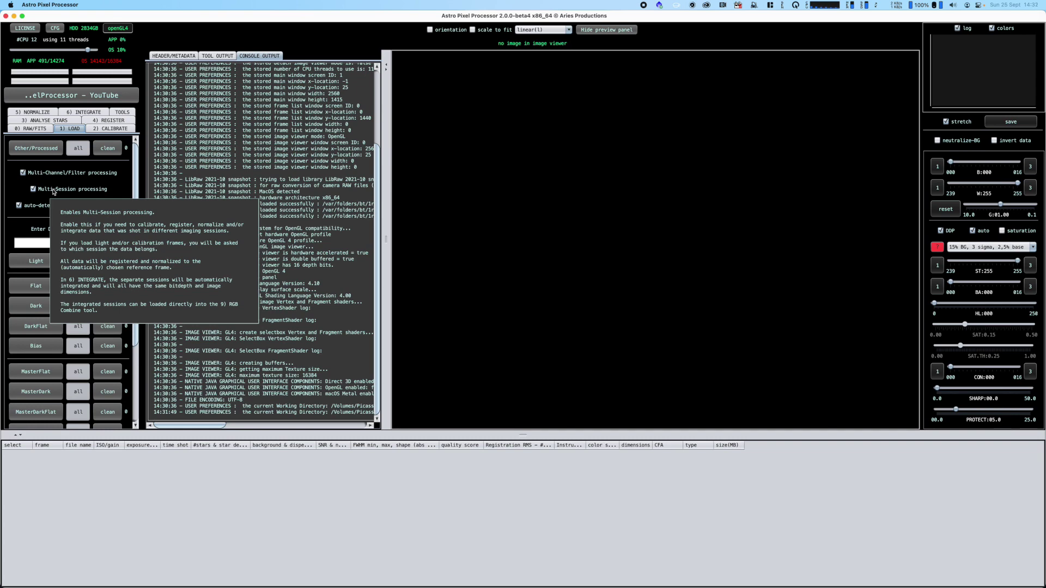
pyautogui.click(54, 192)
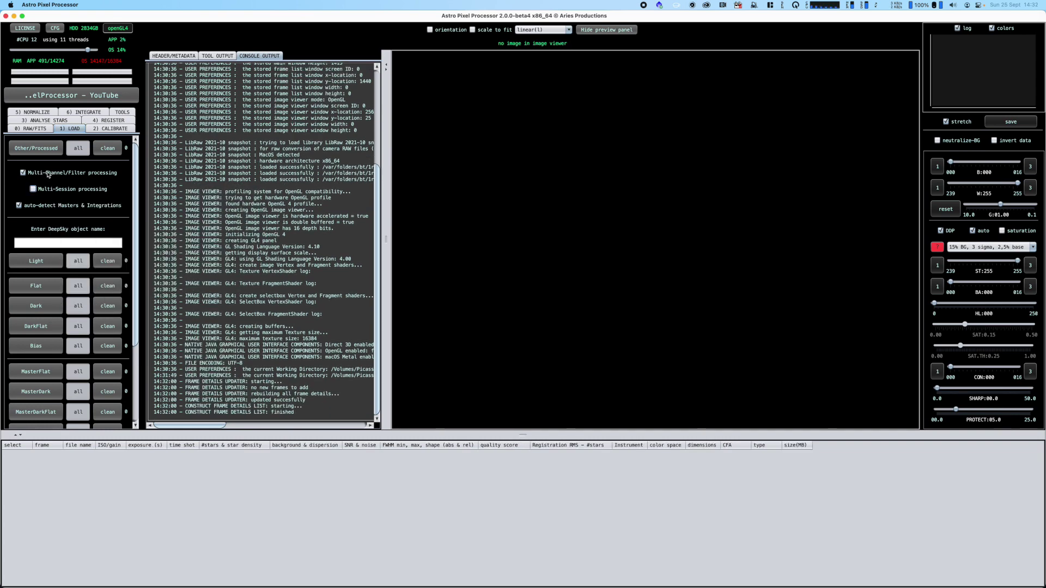
pyautogui.moveTo(66, 175)
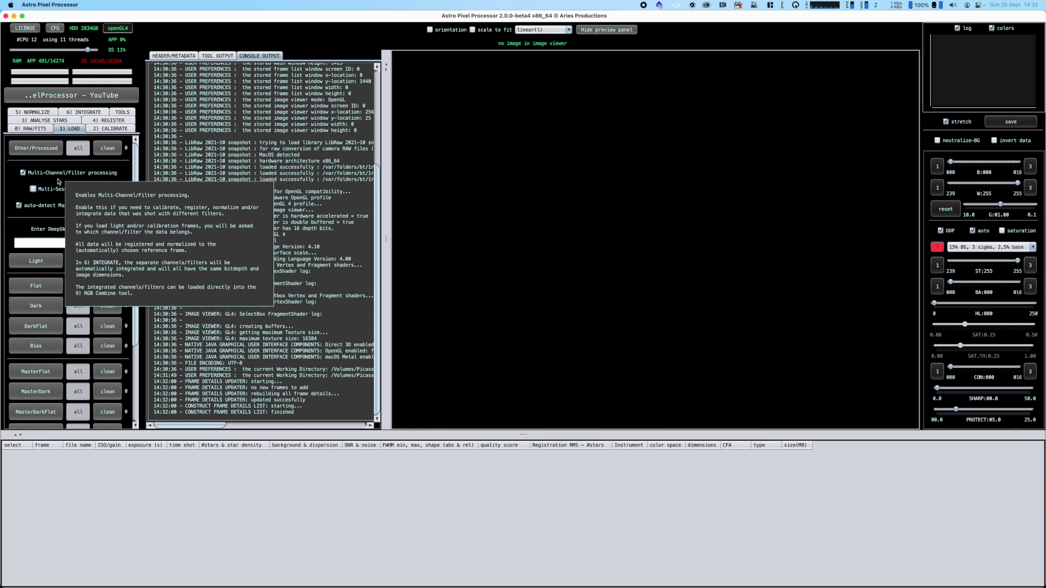
pyautogui.click(55, 243)
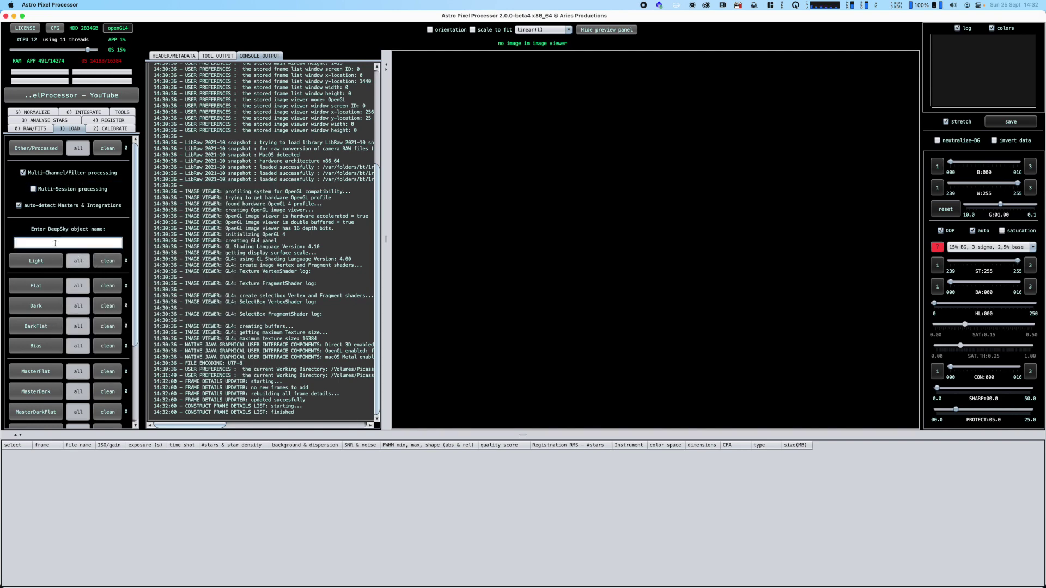
pyautogui.write('M33')
pyautogui.click(44, 262)
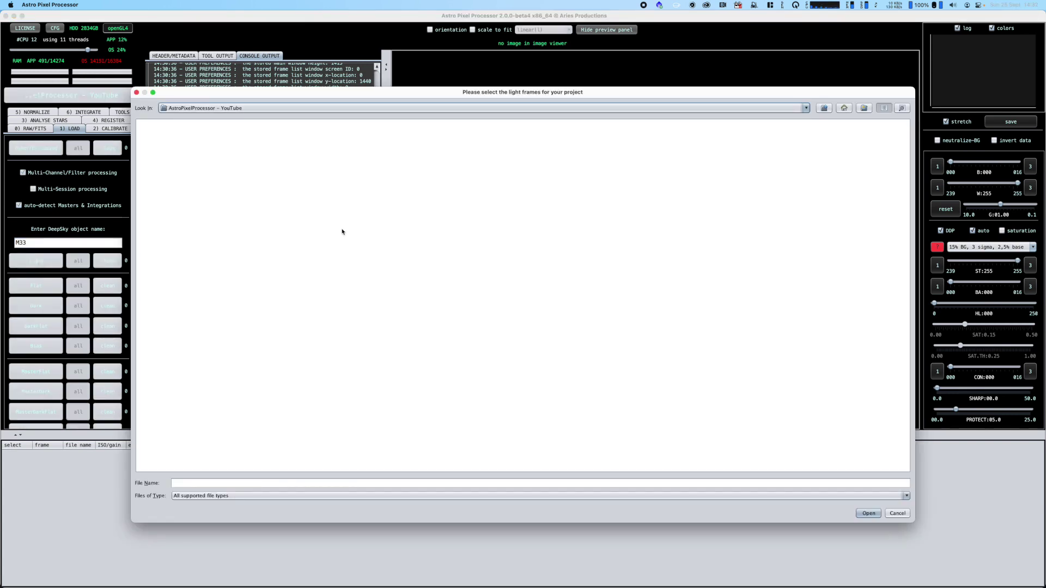
# Load Blue light frames 0000–0019 from the Captured folder, assigned to the Blue channel.
pyautogui.click(824, 108)
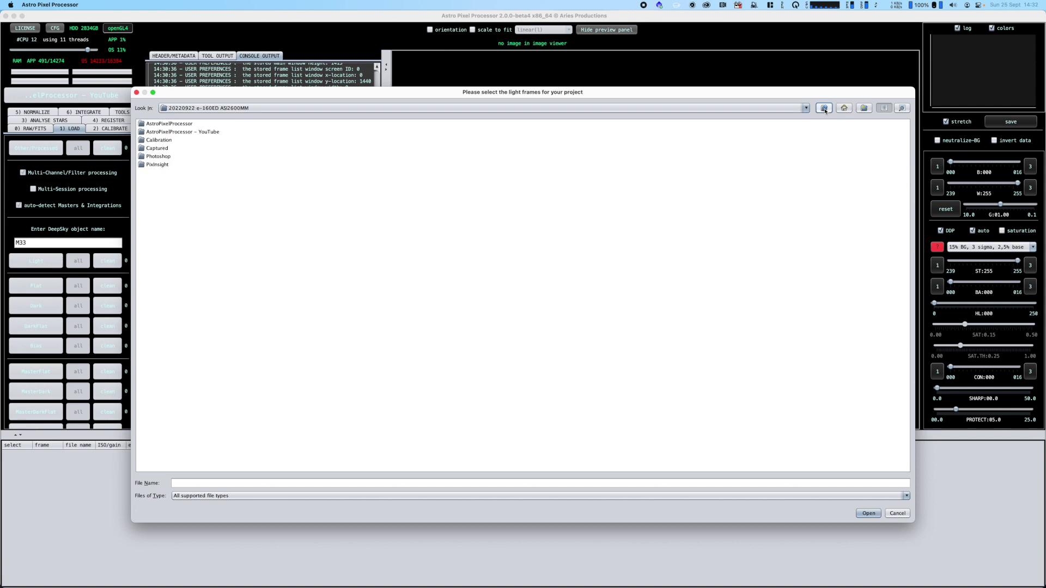
pyautogui.doubleClick(158, 148)
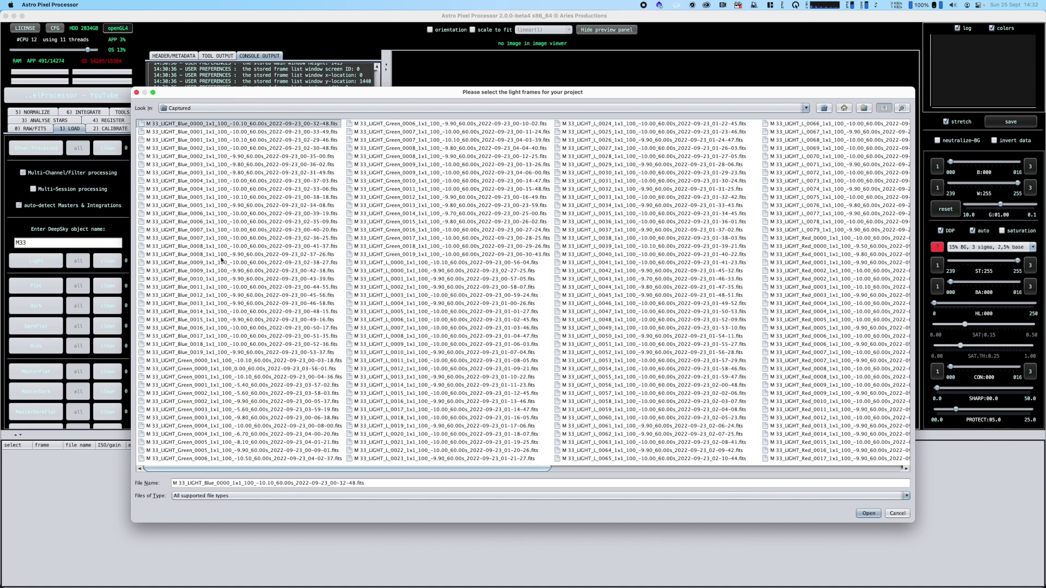
pyautogui.keyDown('shift'); pyautogui.click(211, 353); pyautogui.keyUp('shift')
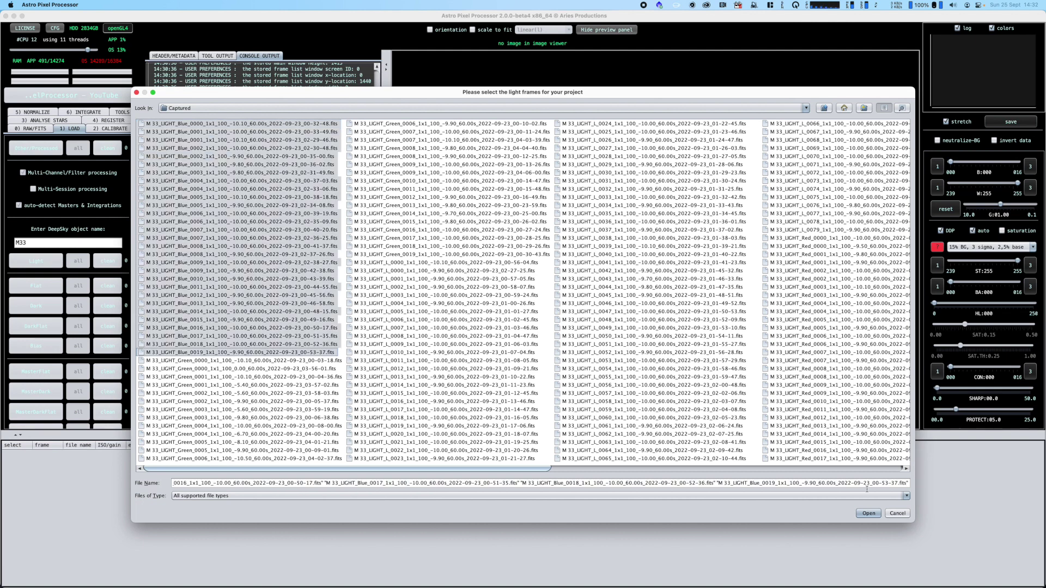
pyautogui.click(867, 513)
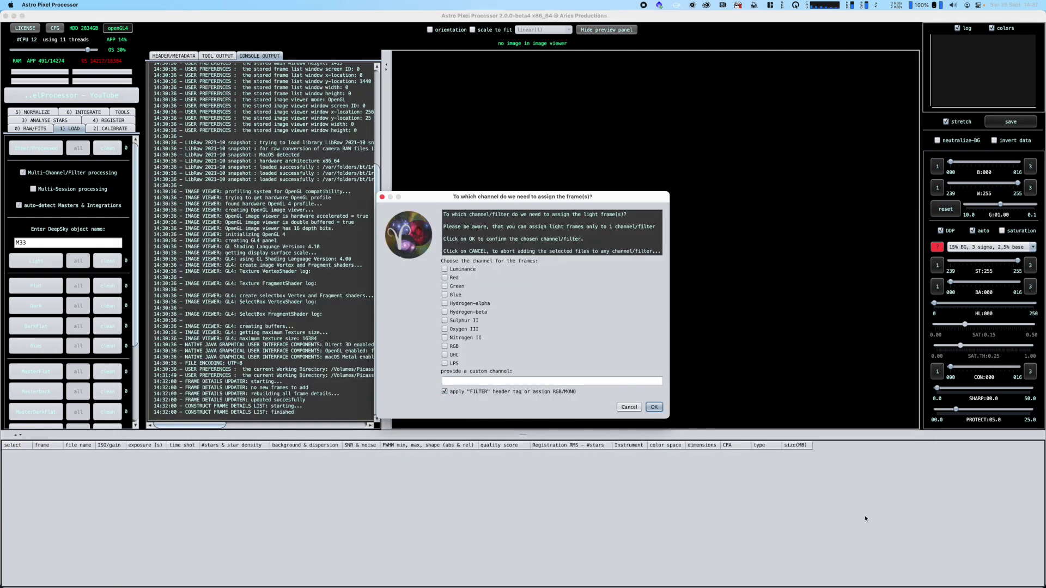
pyautogui.click(453, 296)
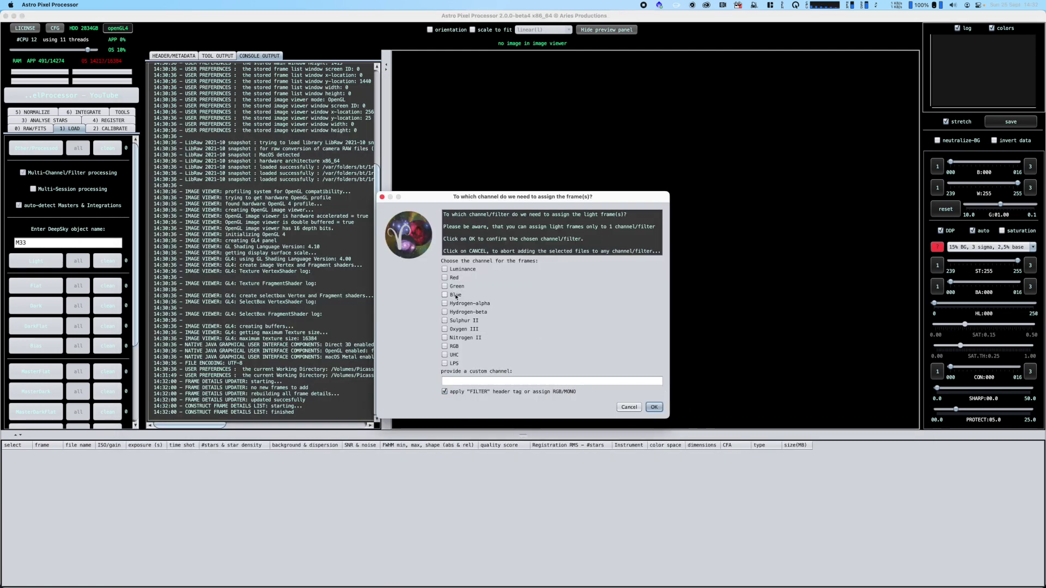
pyautogui.click(654, 408)
# Add Green light frames 0000–0019, assigned to the Green channel.
pyautogui.click(35, 261)
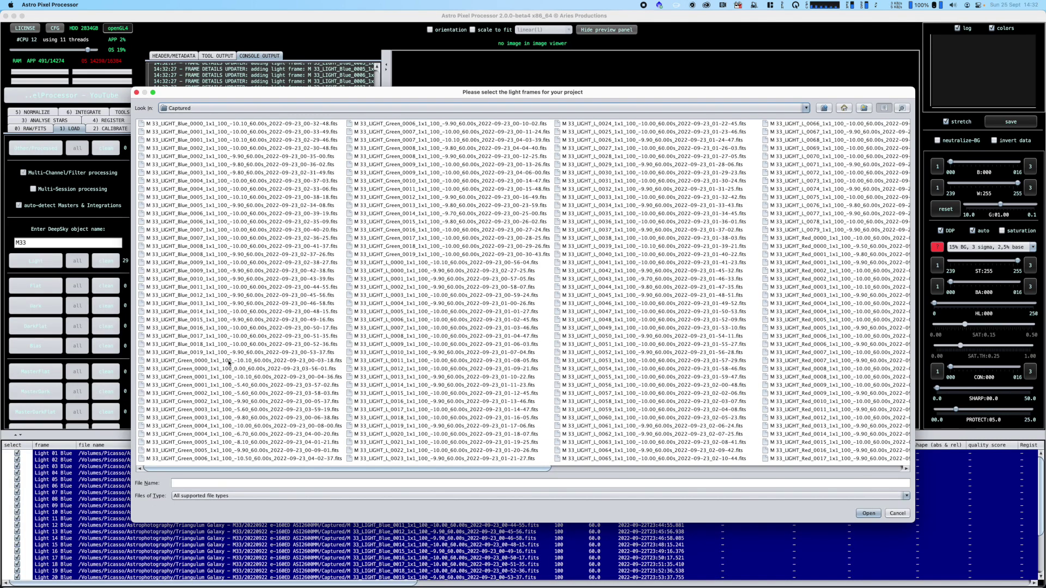
pyautogui.click(229, 361)
pyautogui.keyDown('shift'); pyautogui.click(430, 254); pyautogui.keyUp('shift')
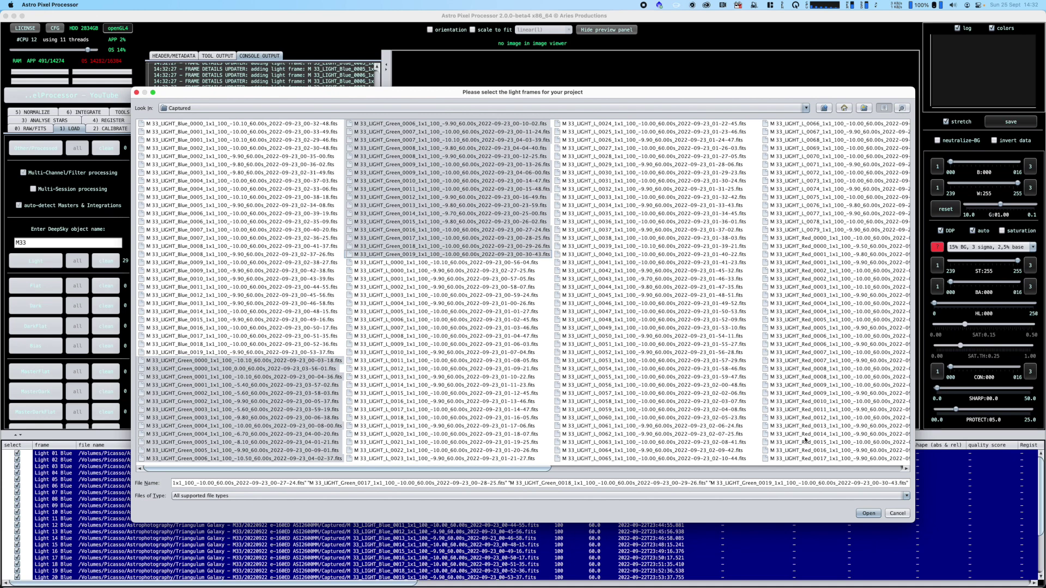
pyautogui.click(867, 513)
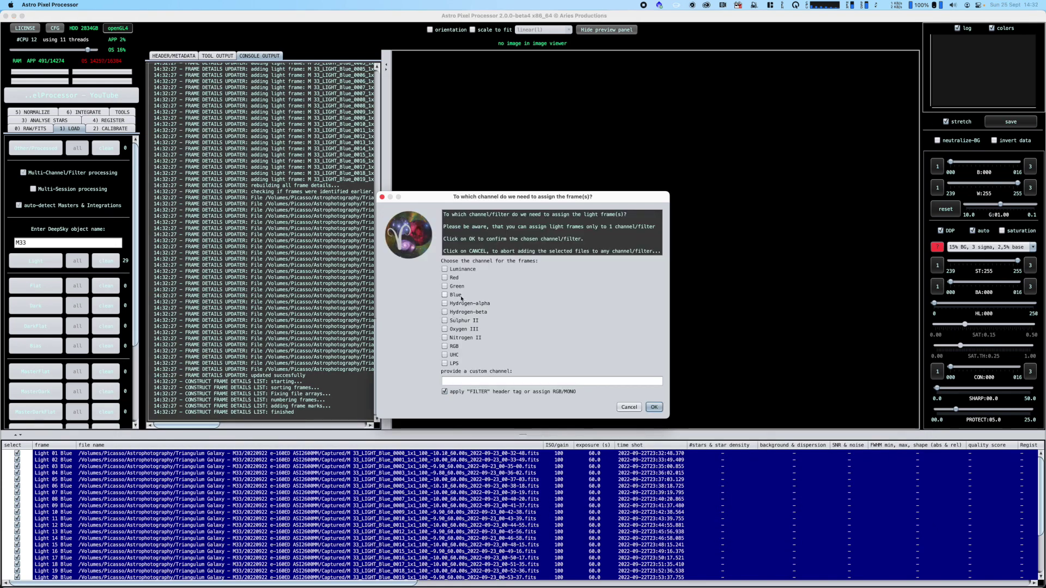
pyautogui.click(458, 287)
pyautogui.click(654, 407)
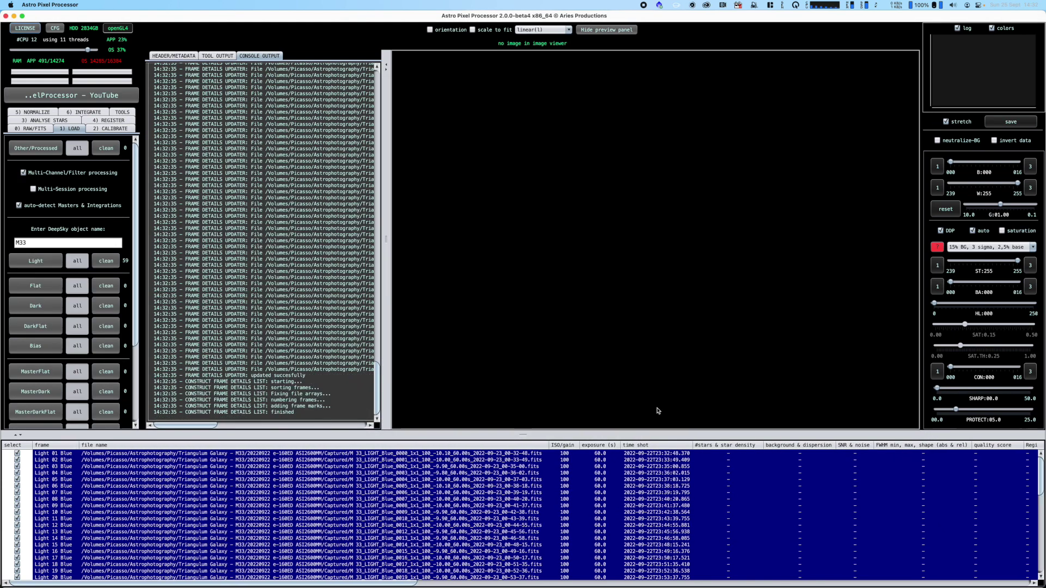
# Add Red light frames 0000–0019, assigned to the Red channel.
pyautogui.click(36, 261)
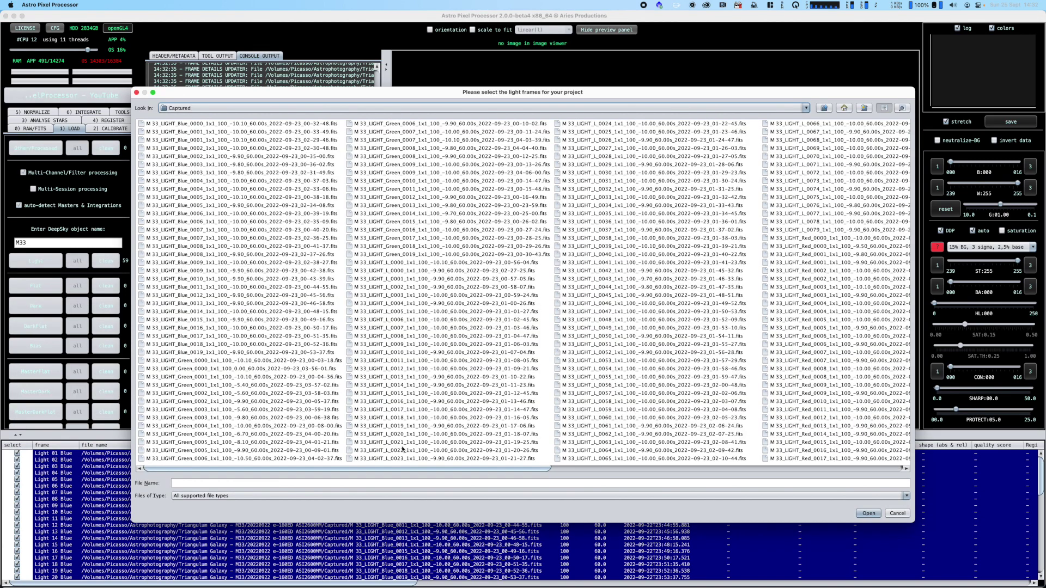
pyautogui.moveTo(402, 469); pyautogui.dragTo(650, 509)
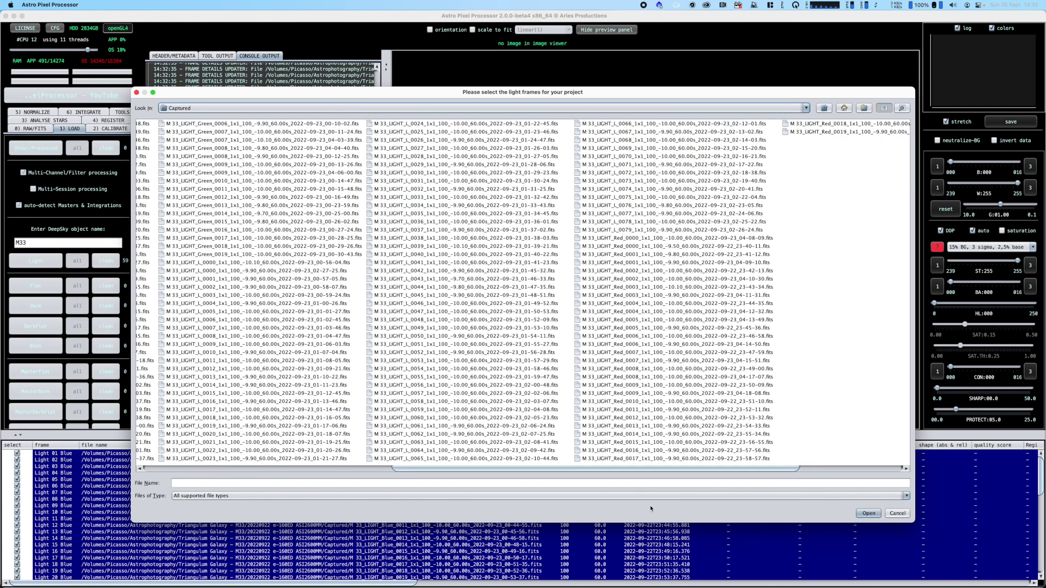
pyautogui.click(649, 240)
pyautogui.keyDown('shift'); pyautogui.click(839, 133); pyautogui.keyUp('shift')
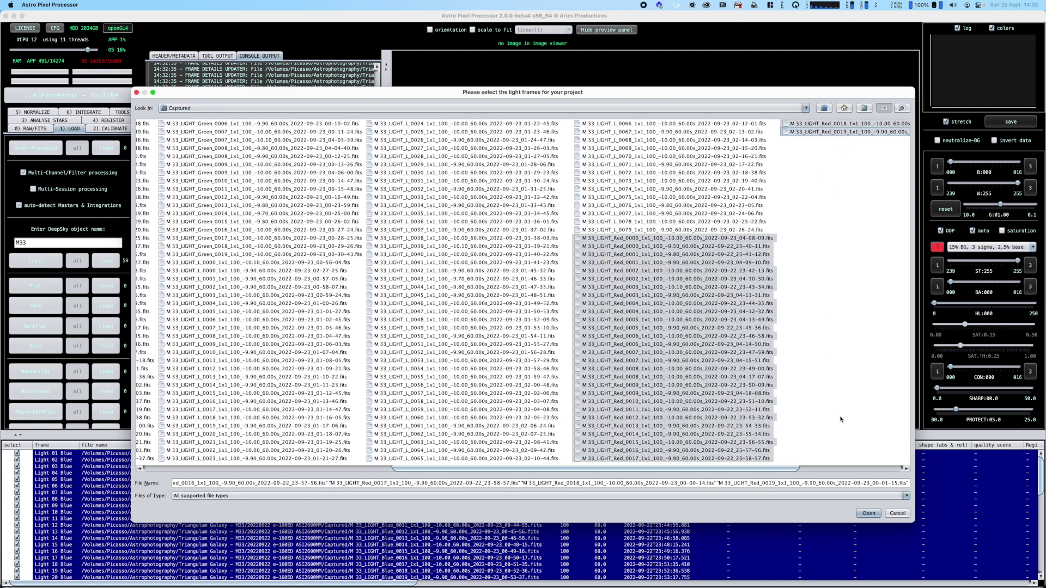
pyautogui.click(869, 514)
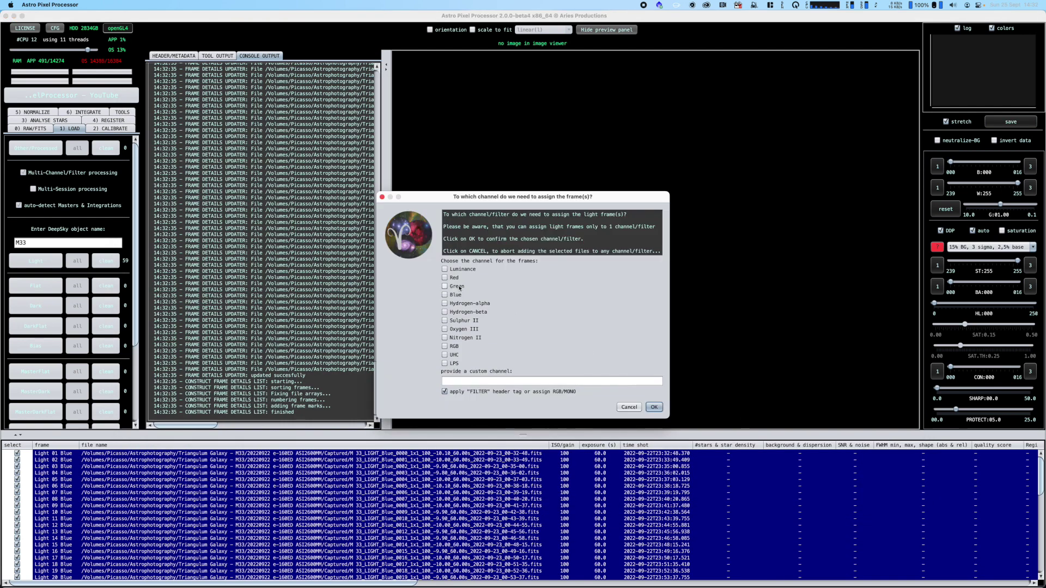
pyautogui.click(445, 278)
pyautogui.click(654, 407)
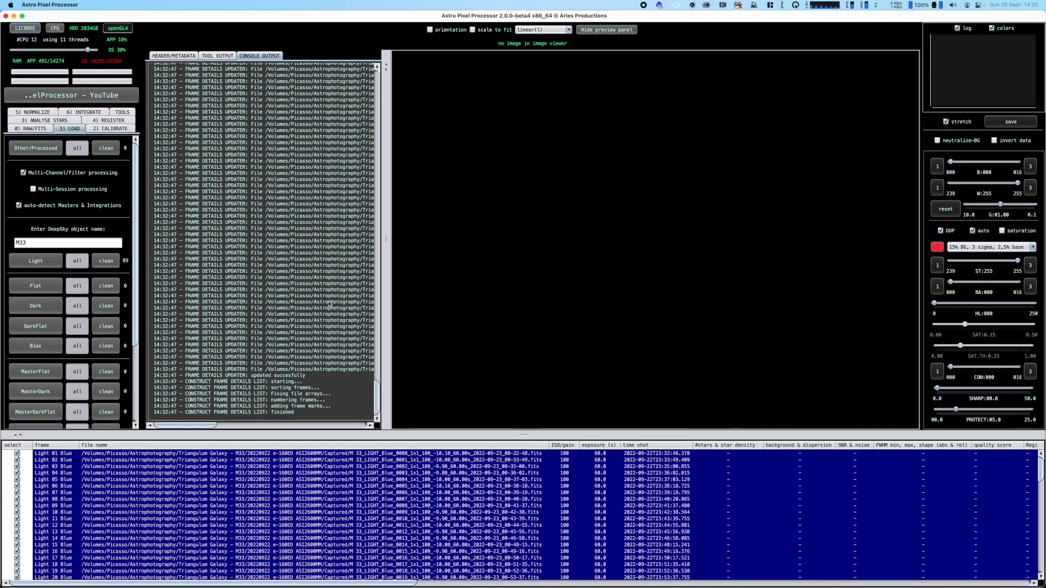
pyautogui.click(42, 285)
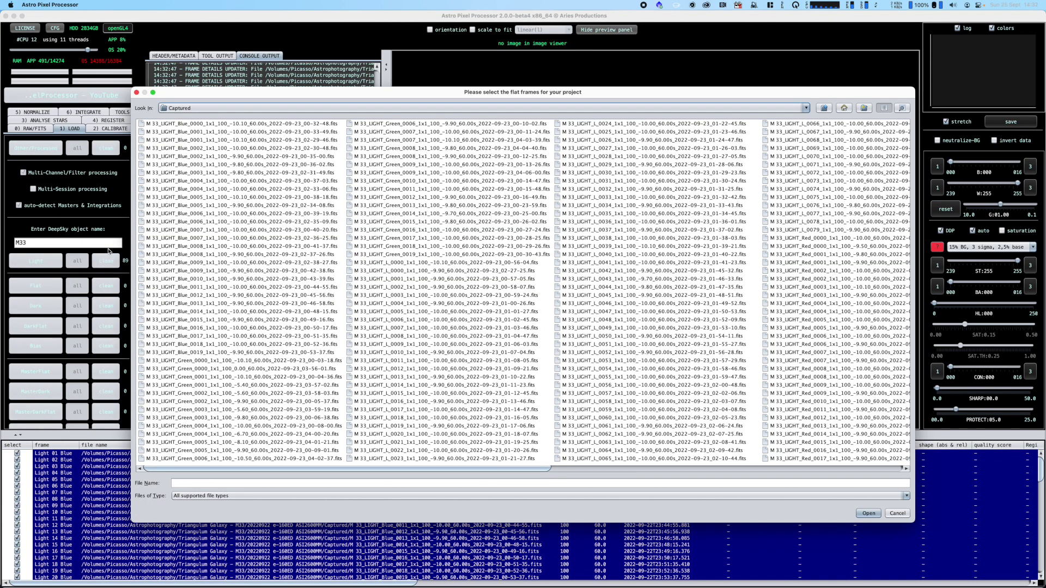
# Load the 25 Blue flats from the Calibration folder, assigned to the Blue channel.
pyautogui.click(824, 108)
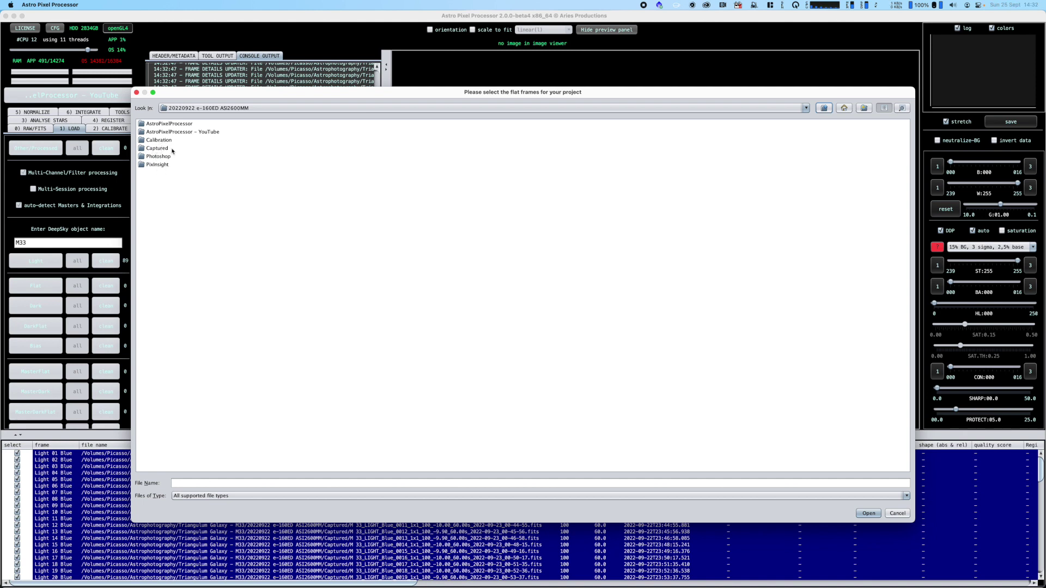
pyautogui.doubleClick(157, 141)
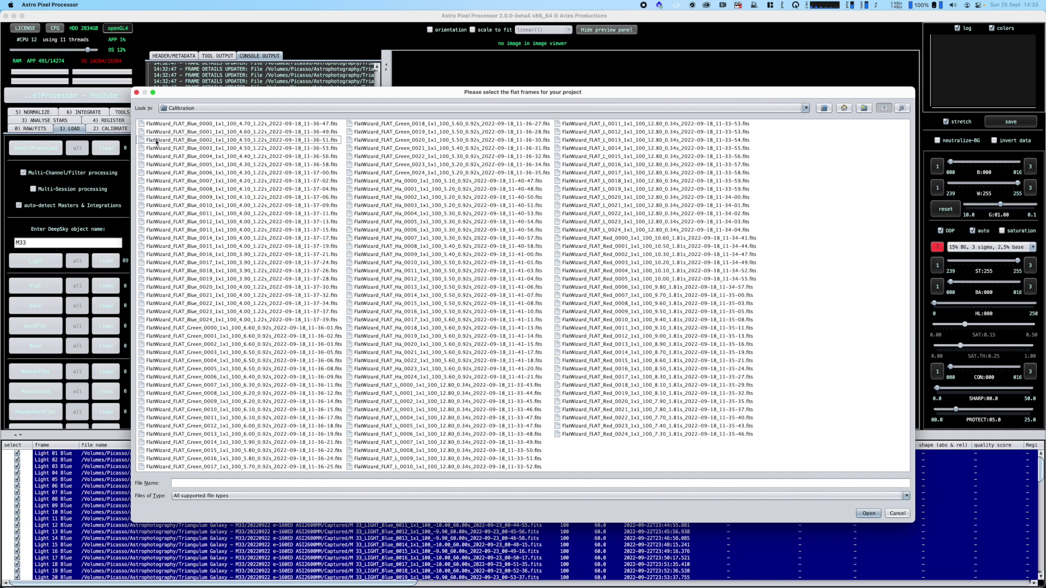
pyautogui.click(228, 124)
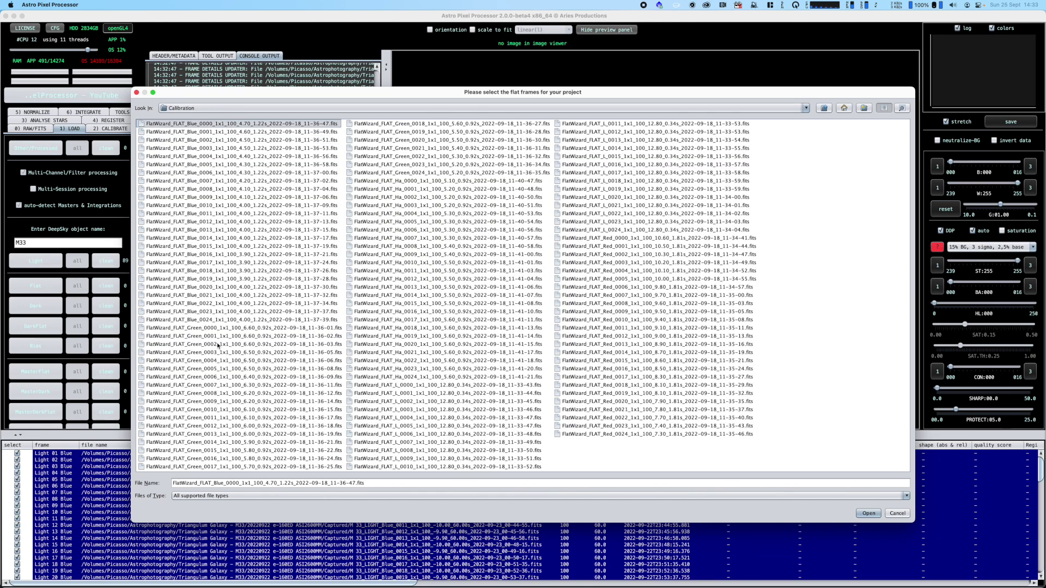
pyautogui.keyDown('shift'); pyautogui.click(218, 320); pyautogui.keyUp('shift')
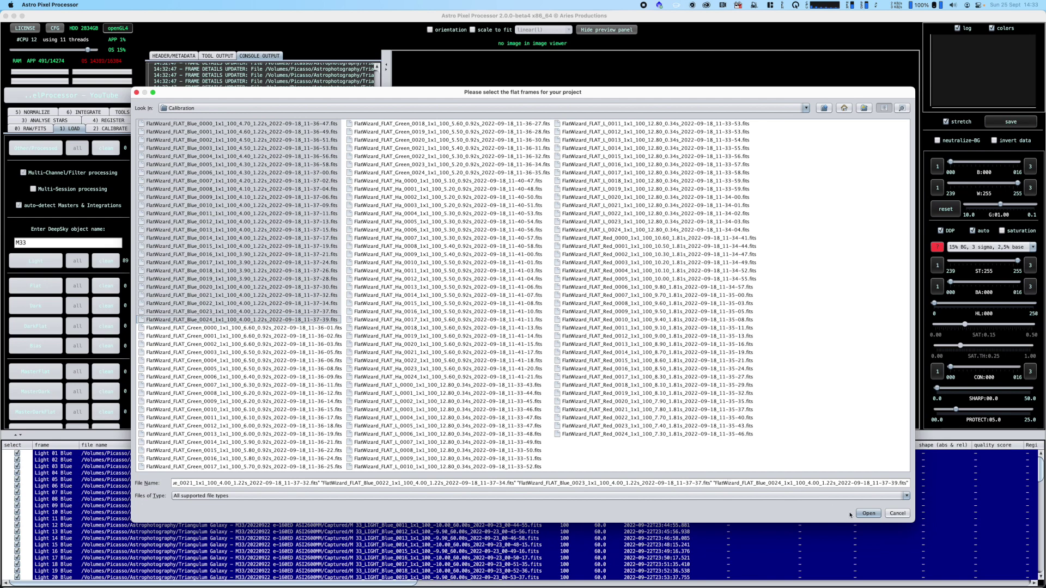
pyautogui.click(869, 514)
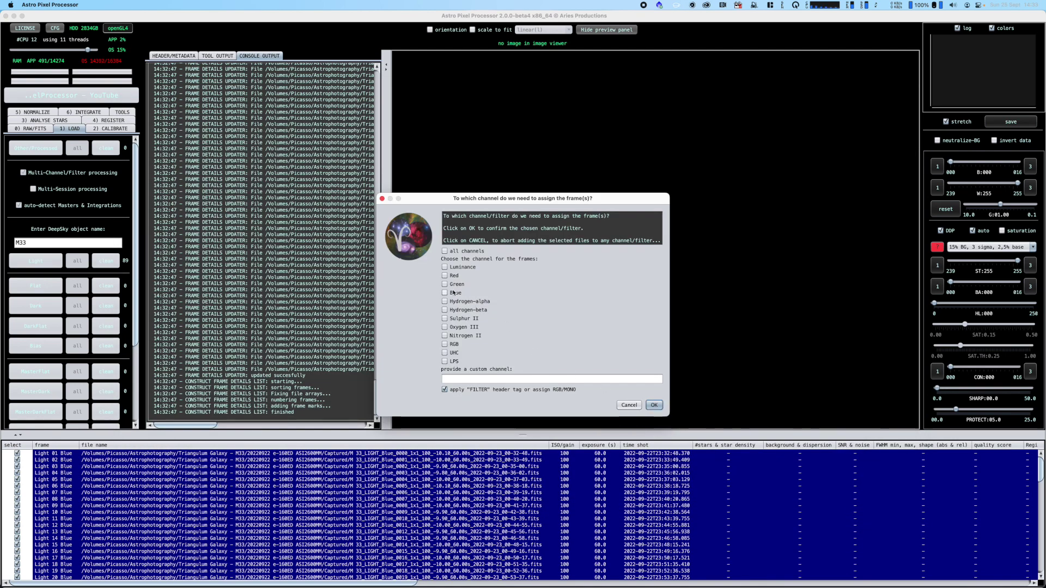
pyautogui.click(453, 292)
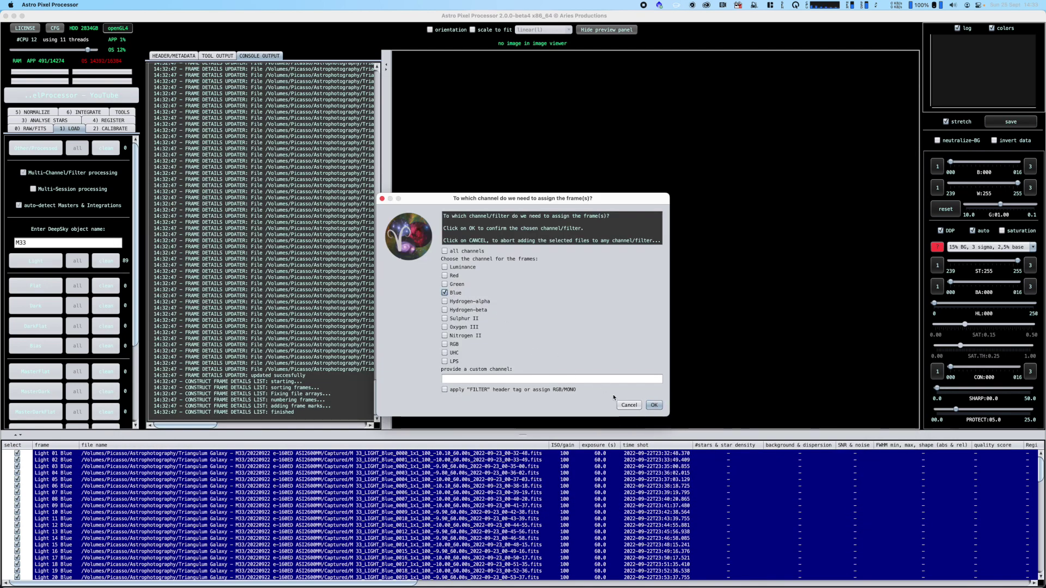
pyautogui.click(654, 405)
# Add the 25 Green flat frames for the Green channel.
pyautogui.click(41, 286)
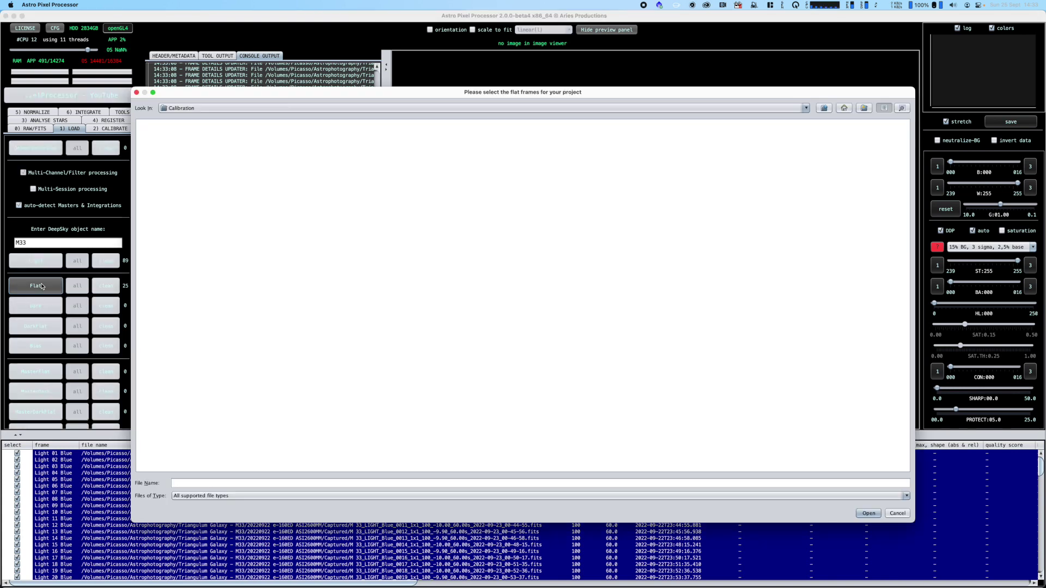
pyautogui.click(230, 327)
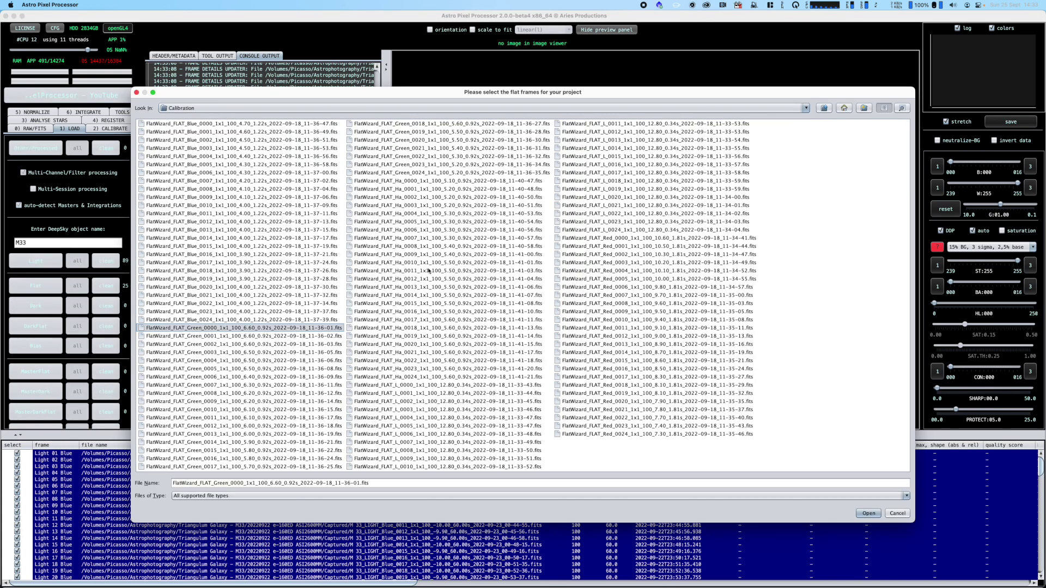
pyautogui.keyDown('shift'); pyautogui.click(452, 172); pyautogui.keyUp('shift')
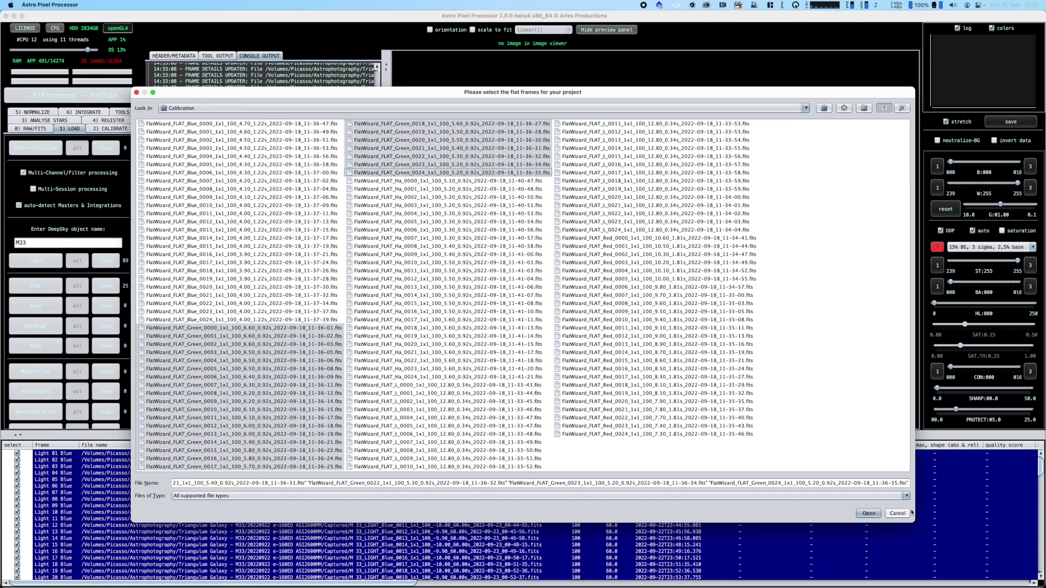
pyautogui.click(868, 514)
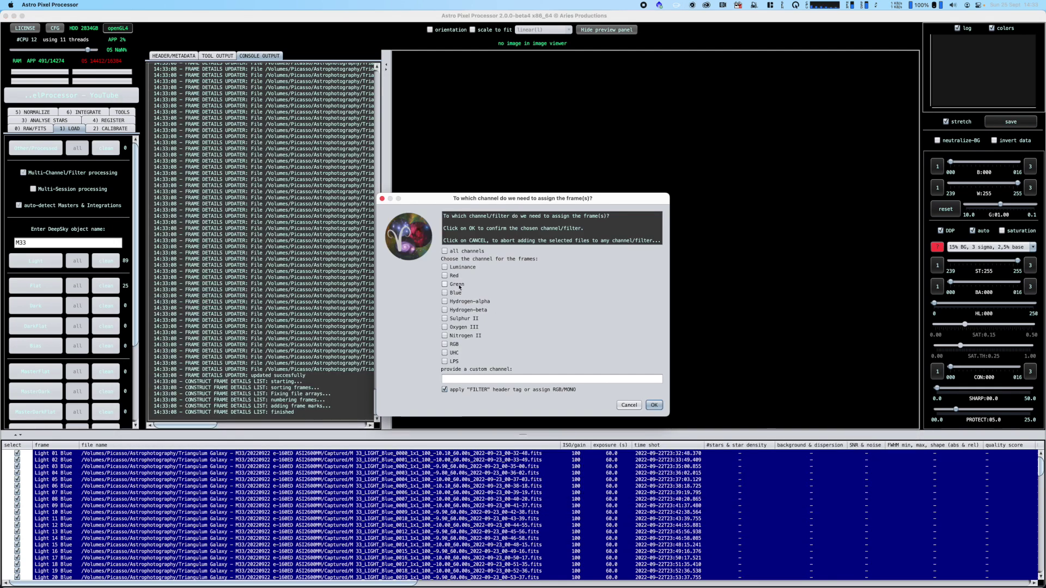
pyautogui.click(654, 405)
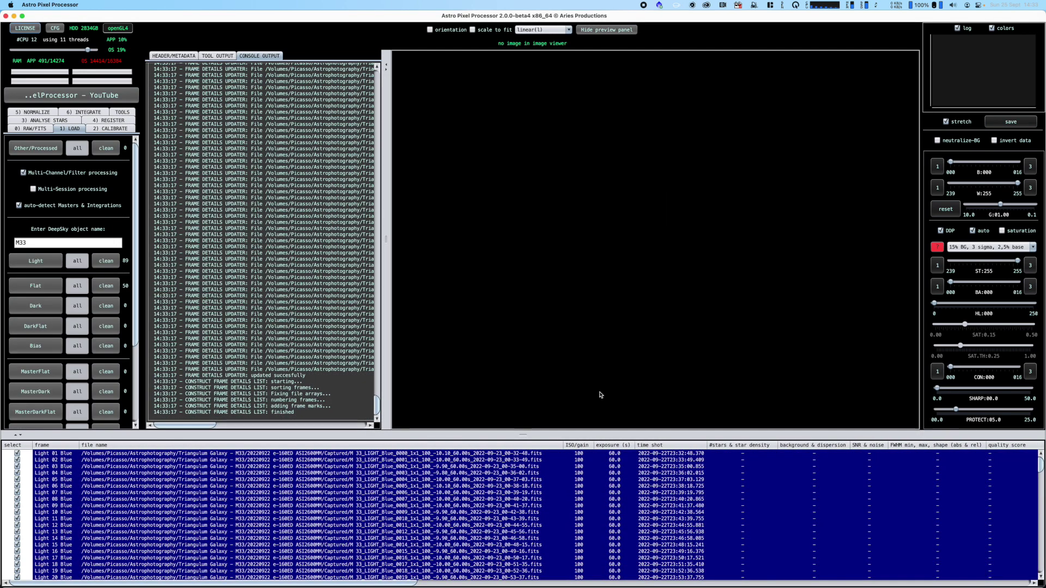
# Add the 25 Red flat frames, assigned to the Red channel.
pyautogui.click(48, 286)
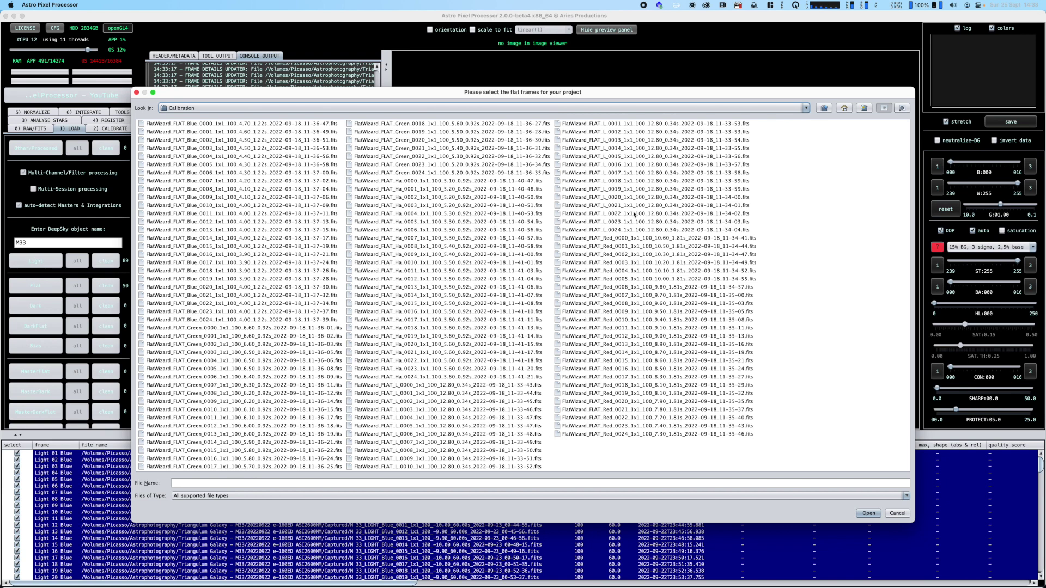
pyautogui.click(623, 239)
pyautogui.keyDown('shift'); pyautogui.click(646, 434); pyautogui.keyUp('shift')
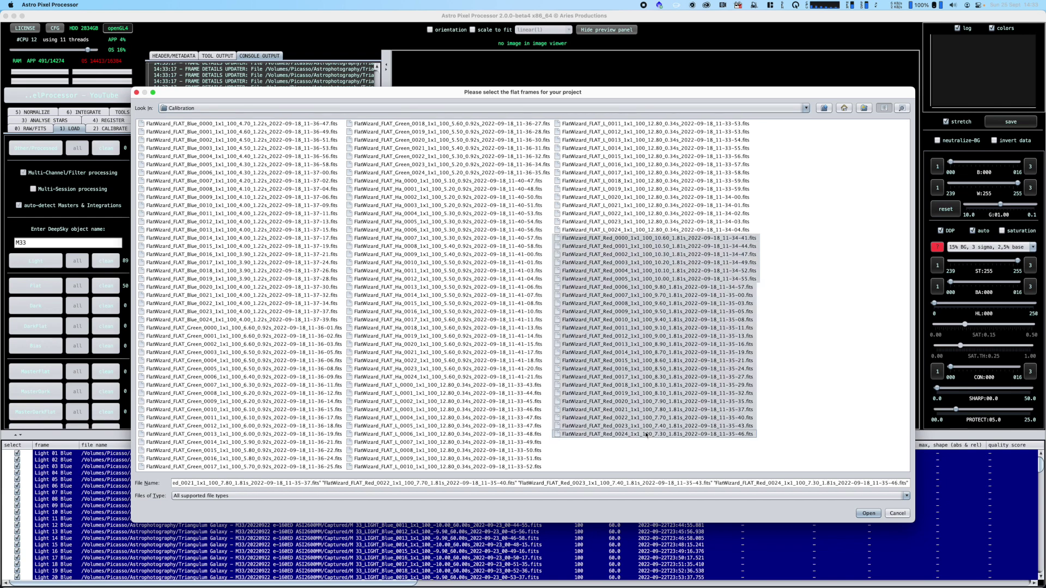
pyautogui.click(867, 513)
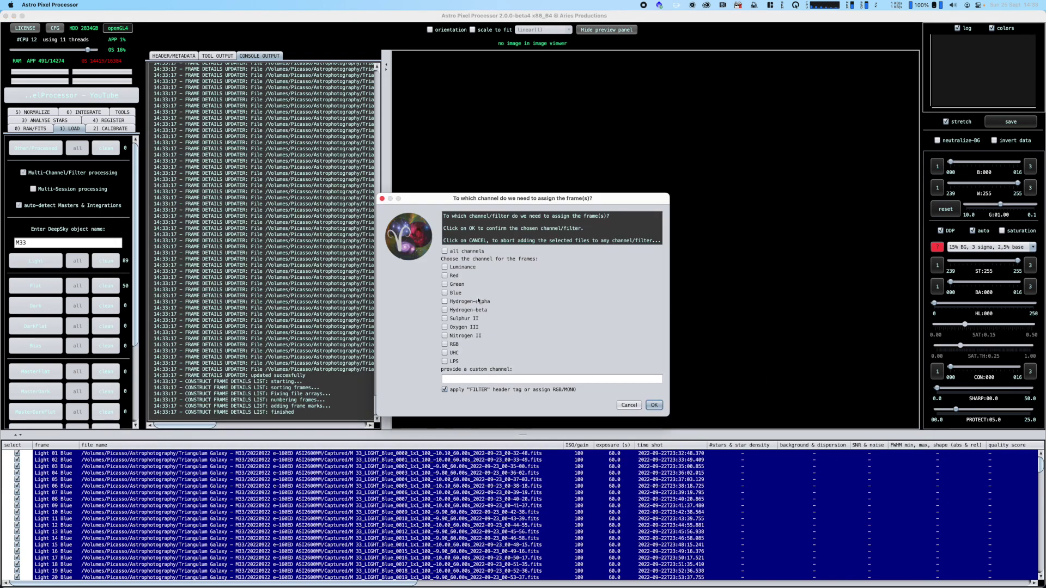
pyautogui.click(456, 278)
pyautogui.click(654, 404)
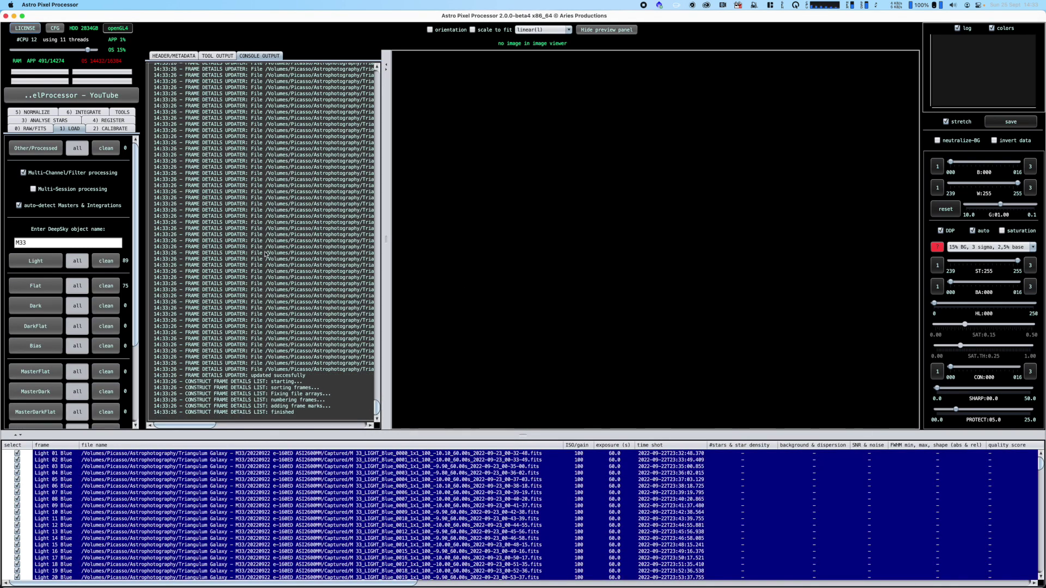
pyautogui.click(38, 307)
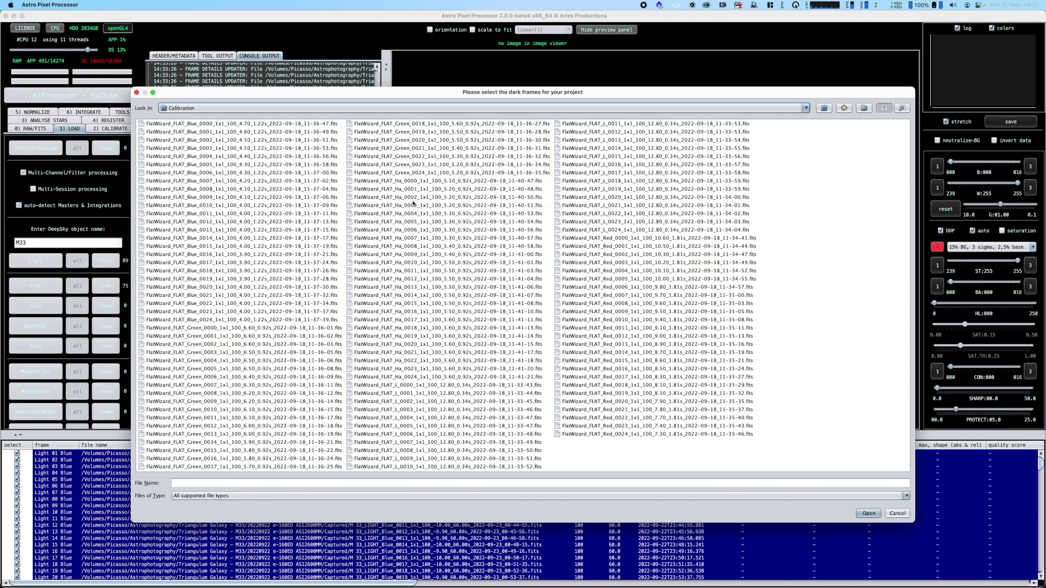
# Select all 24 darks in Calibration > Darks ASI2600 > 20220823 - 100 60s -10.
pyautogui.click(824, 108)
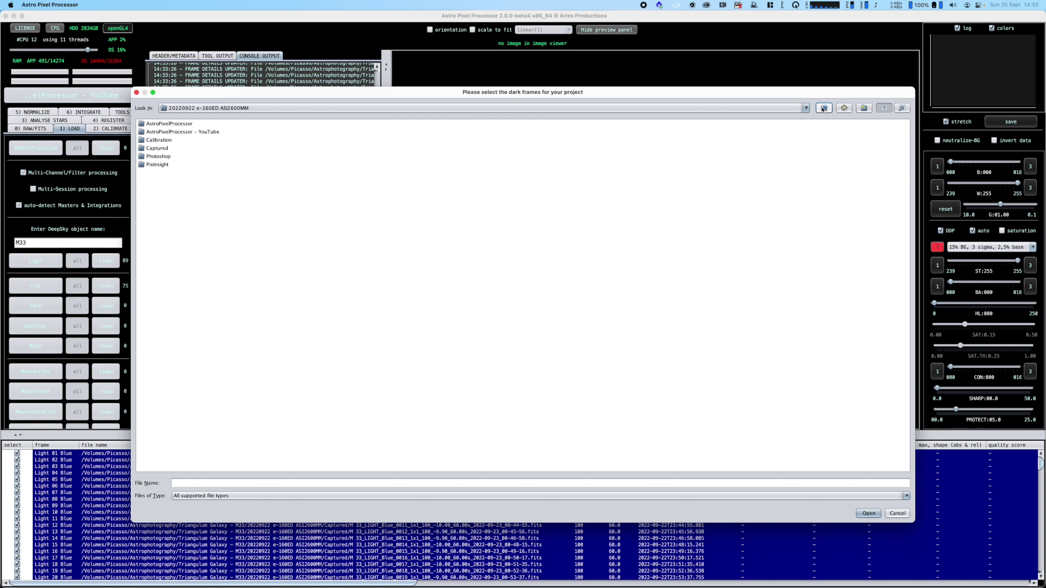
pyautogui.click(823, 109)
pyautogui.click(824, 108)
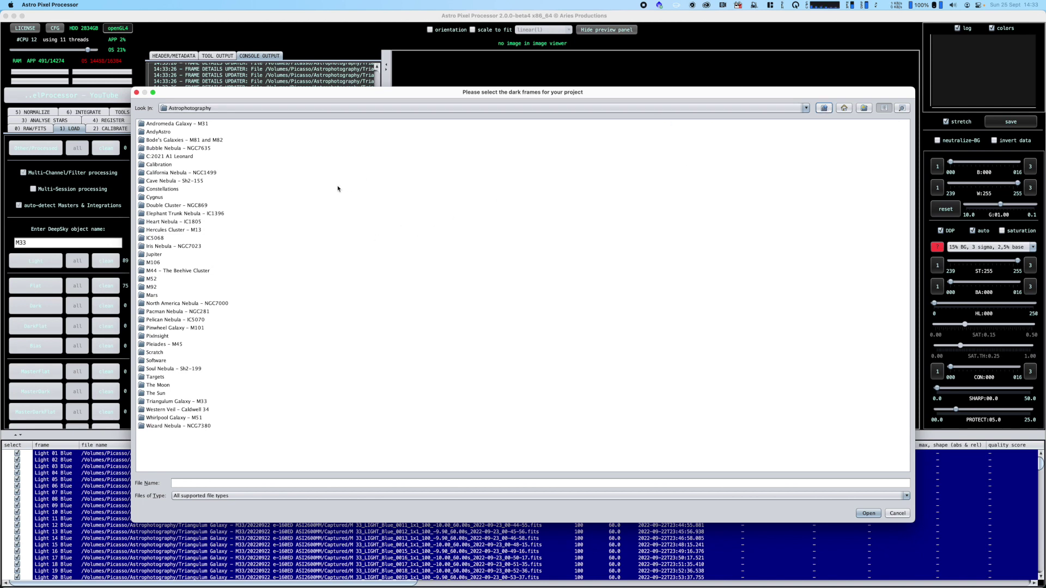
pyautogui.doubleClick(153, 165)
pyautogui.doubleClick(170, 157)
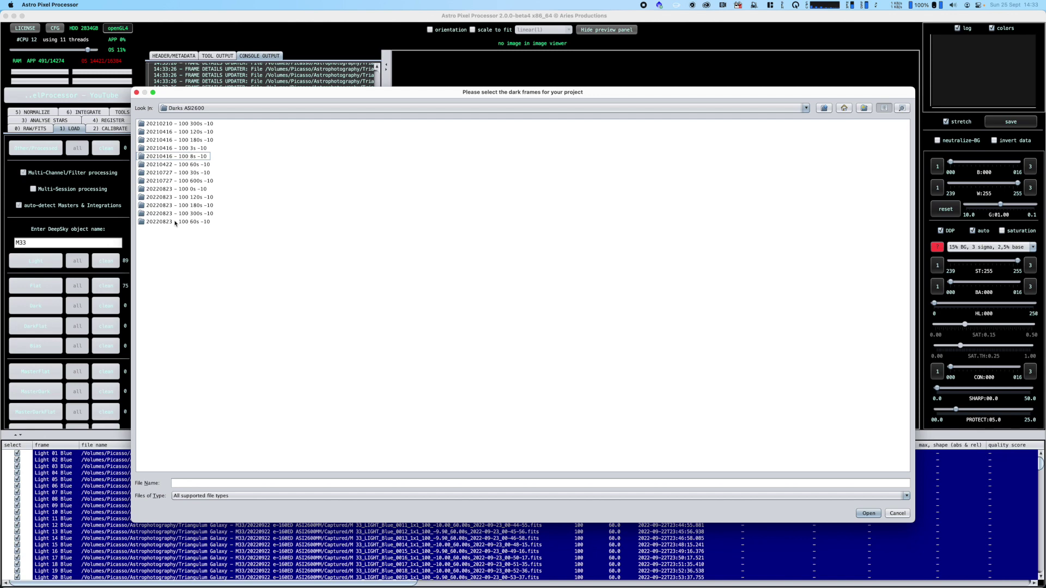
pyautogui.doubleClick(176, 222)
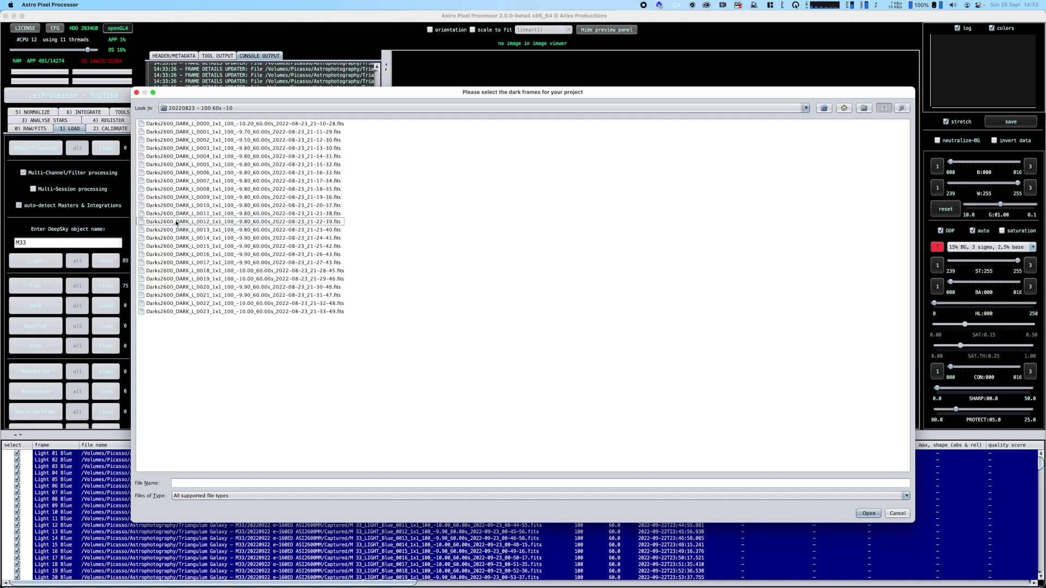
pyautogui.click(226, 124)
pyautogui.keyDown('shift'); pyautogui.click(256, 312); pyautogui.keyUp('shift')
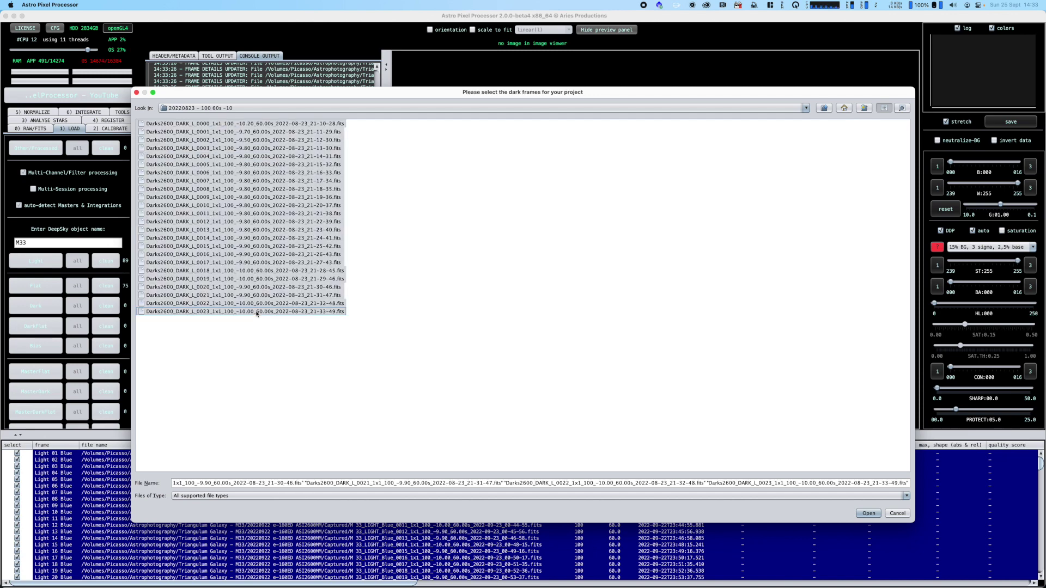
pyautogui.click(868, 513)
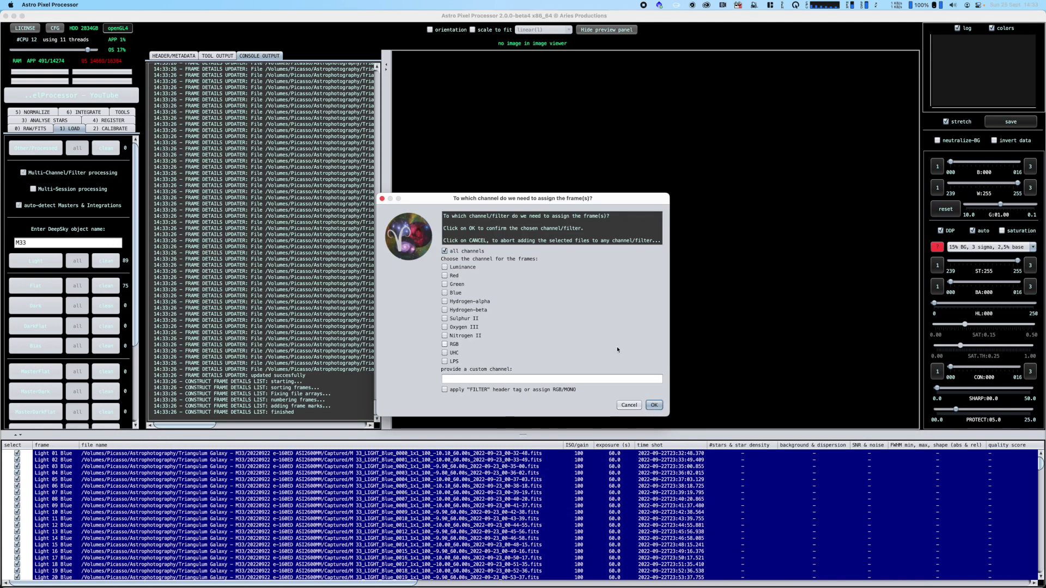
# Add the darks and all 50 bias frames from 20220823 - 100 0s -10 for all channels.
pyautogui.click(654, 405)
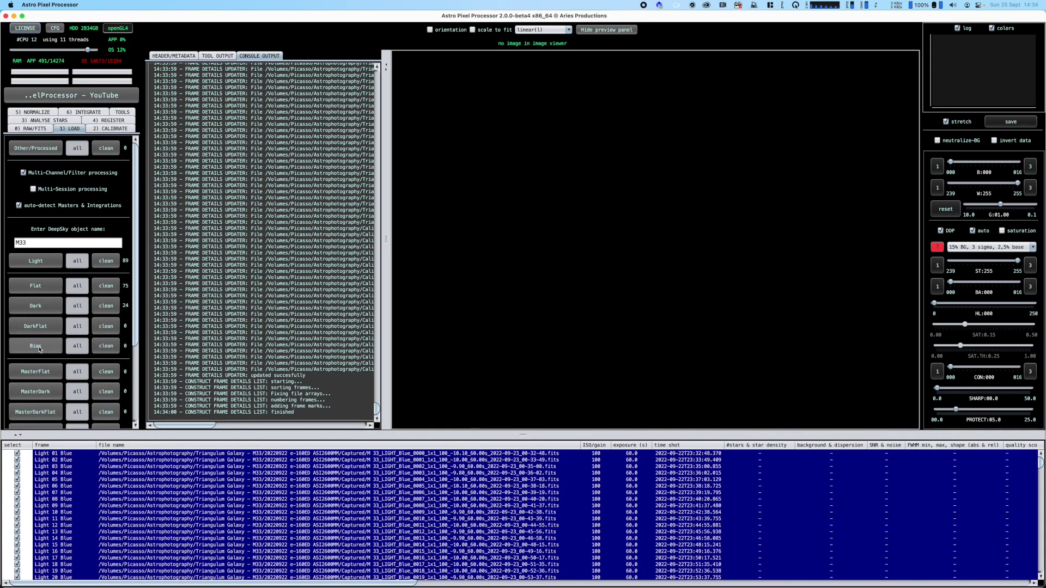
pyautogui.click(40, 346)
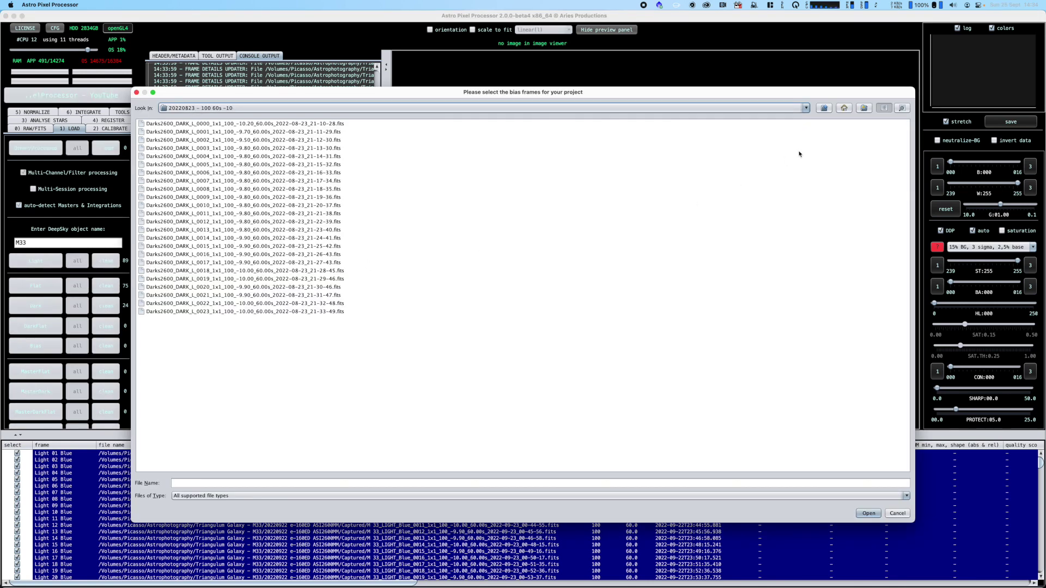
pyautogui.click(824, 108)
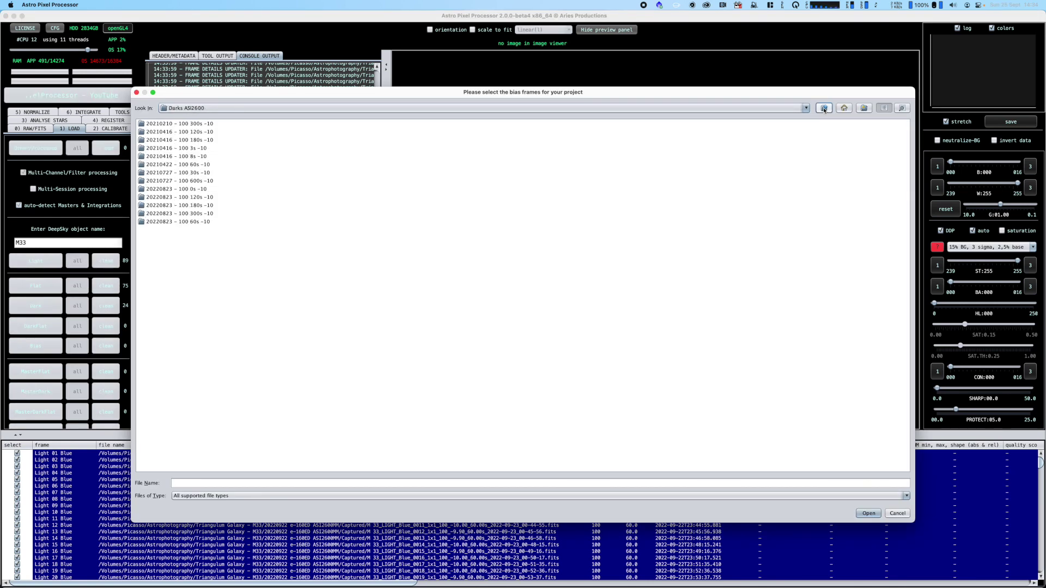
pyautogui.doubleClick(177, 189)
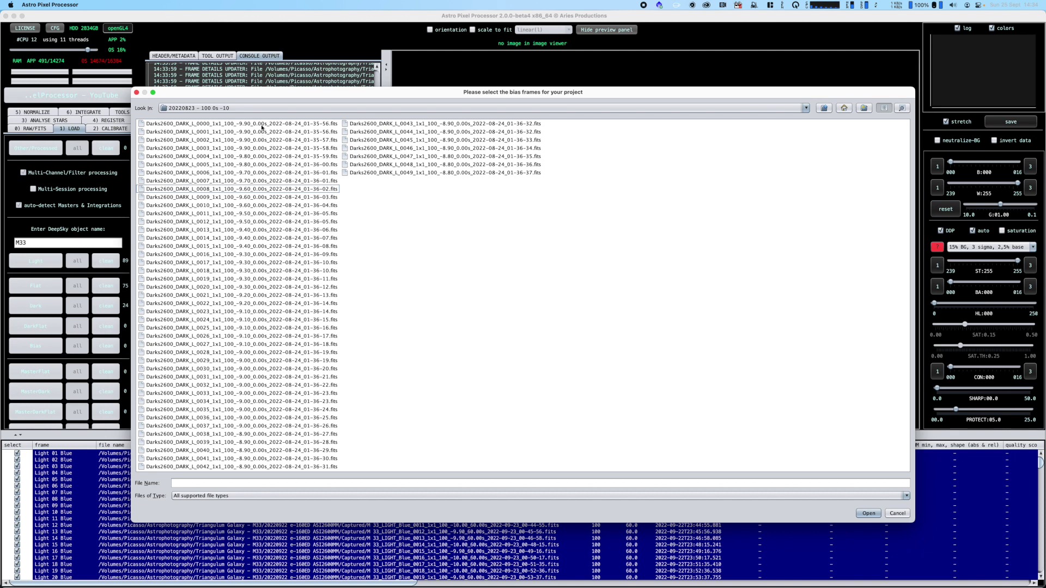
pyautogui.click(262, 125)
pyautogui.keyDown('shift'); pyautogui.click(444, 173); pyautogui.keyUp('shift')
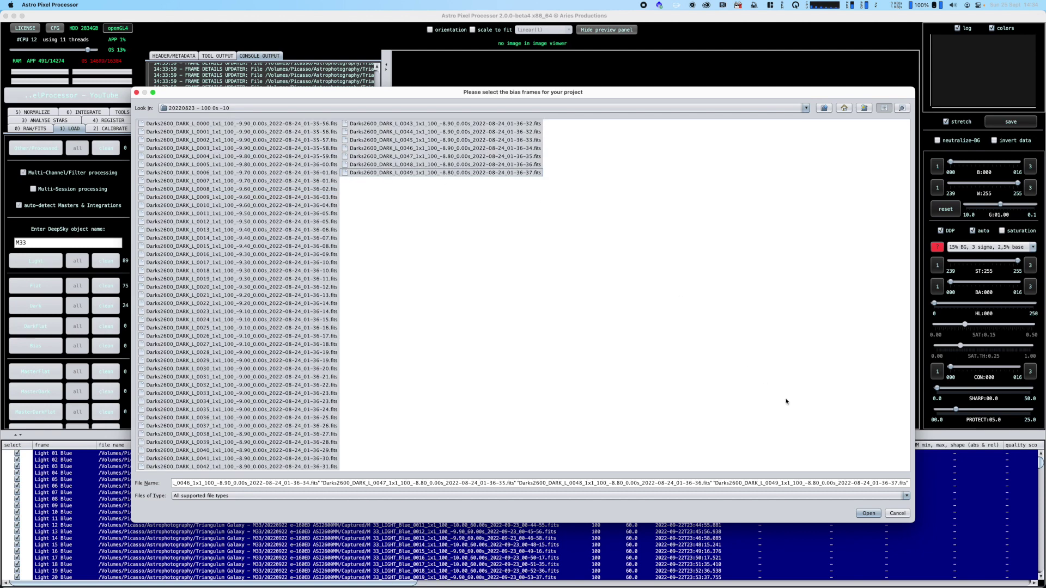
pyautogui.click(869, 513)
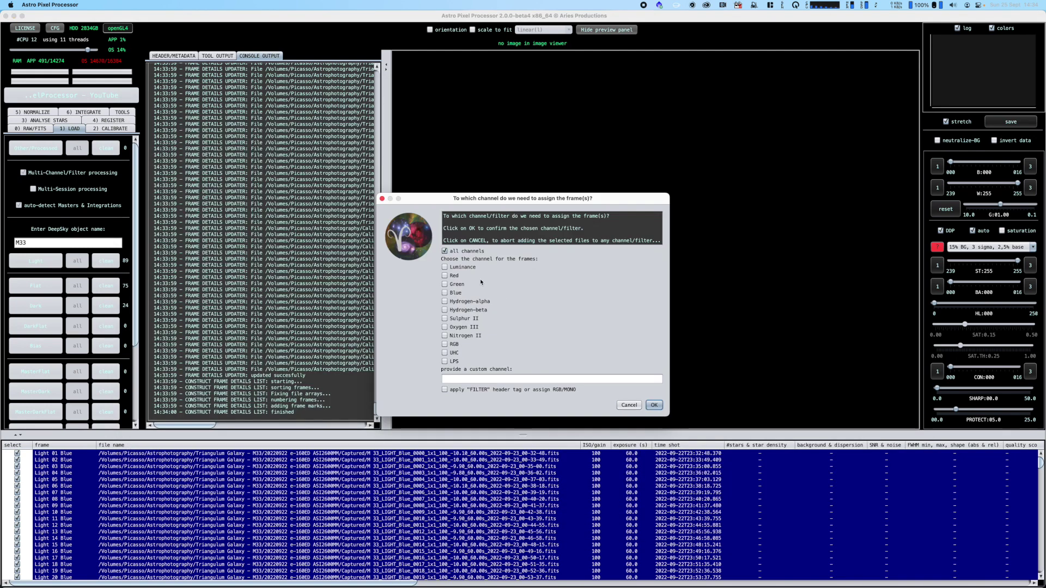
pyautogui.click(655, 405)
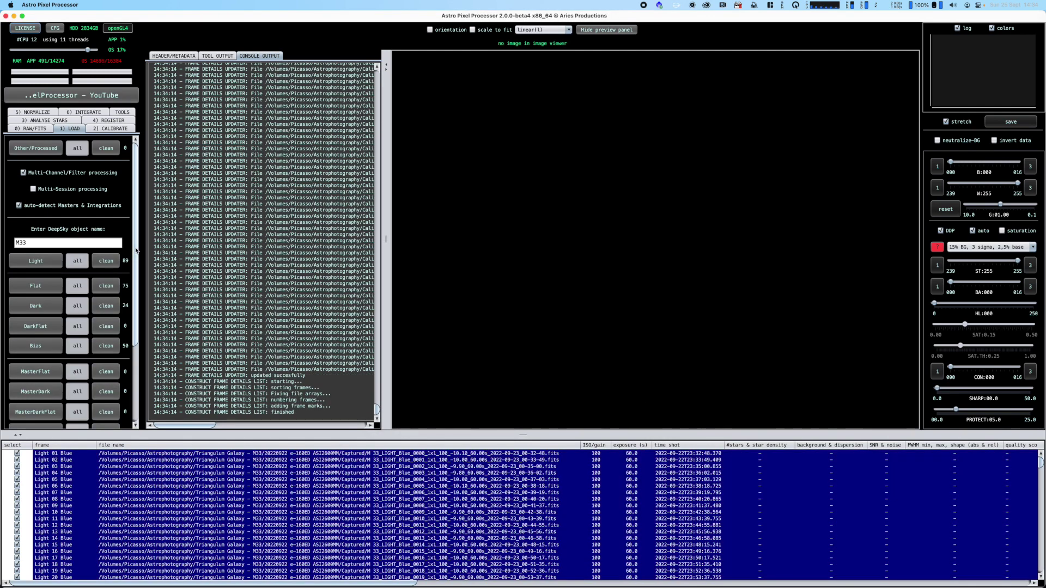
pyautogui.click(84, 111)
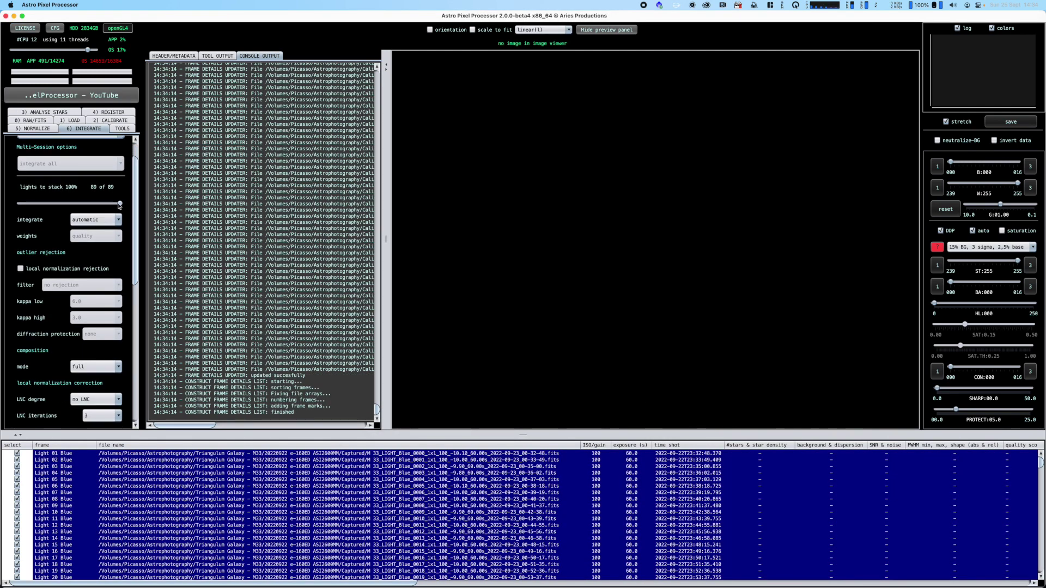
# Set integration to stack 85 of the 89 light frames and run it for object M33.
pyautogui.moveTo(120, 203); pyautogui.dragTo(110, 203)
pyautogui.moveTo(136, 209); pyautogui.dragTo(136, 346)
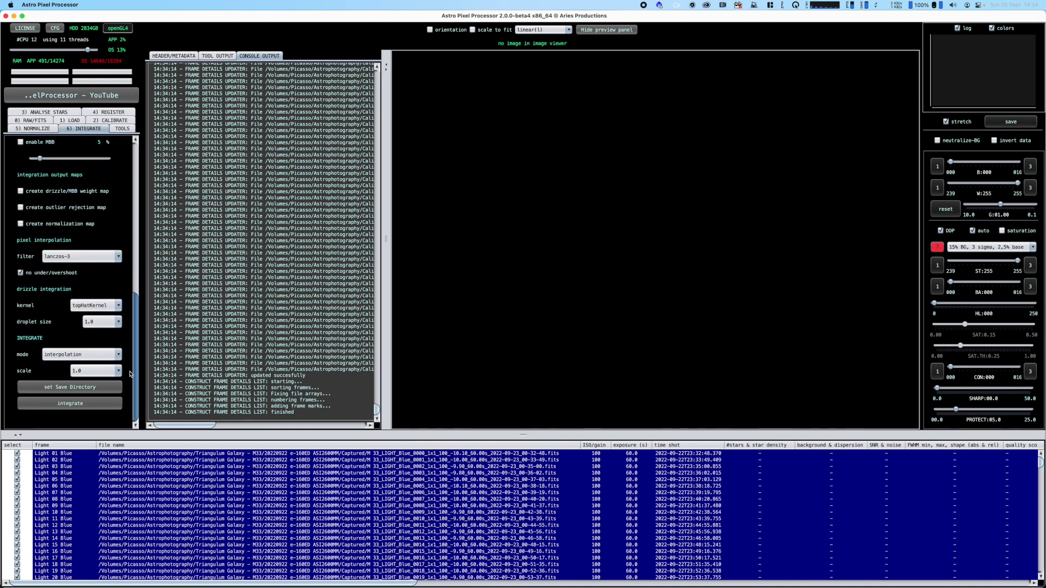
pyautogui.click(70, 403)
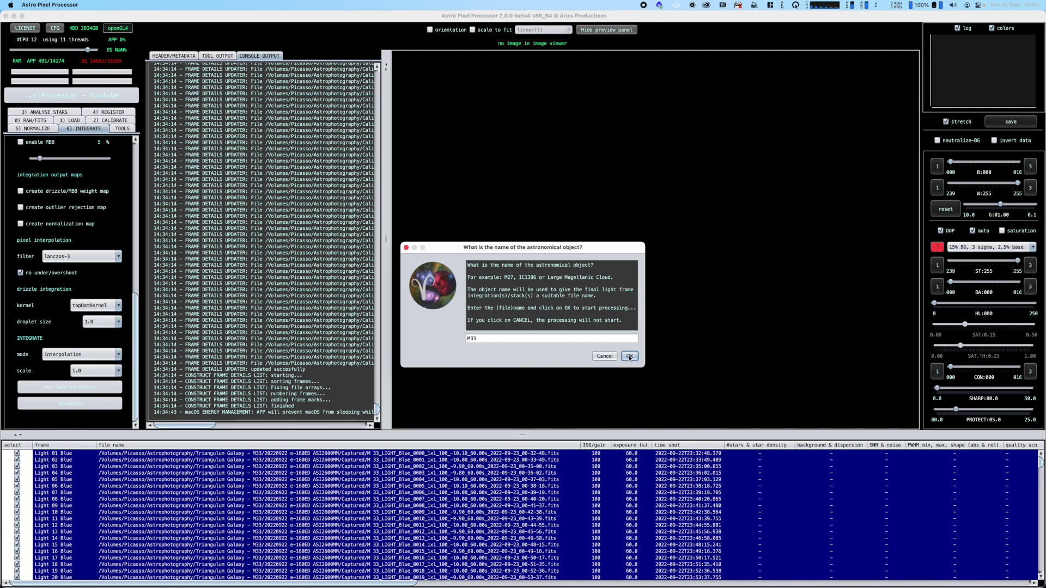
pyautogui.click(630, 357)
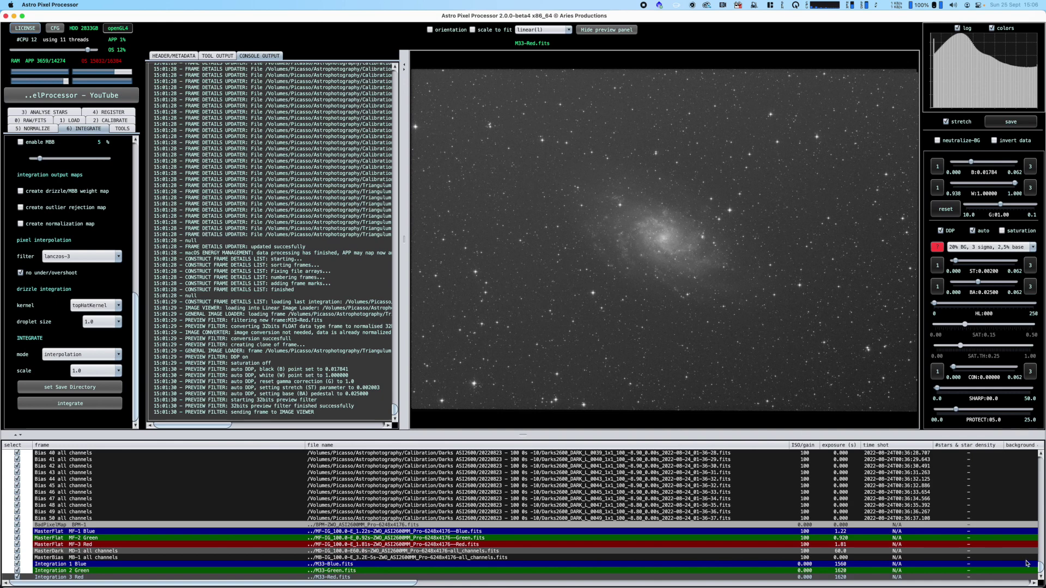
# Scroll the frame list to inspect each light frame's SNR, FWHM and quality score columns.
pyautogui.moveTo(1041, 568); pyautogui.dragTo(1041, 463)
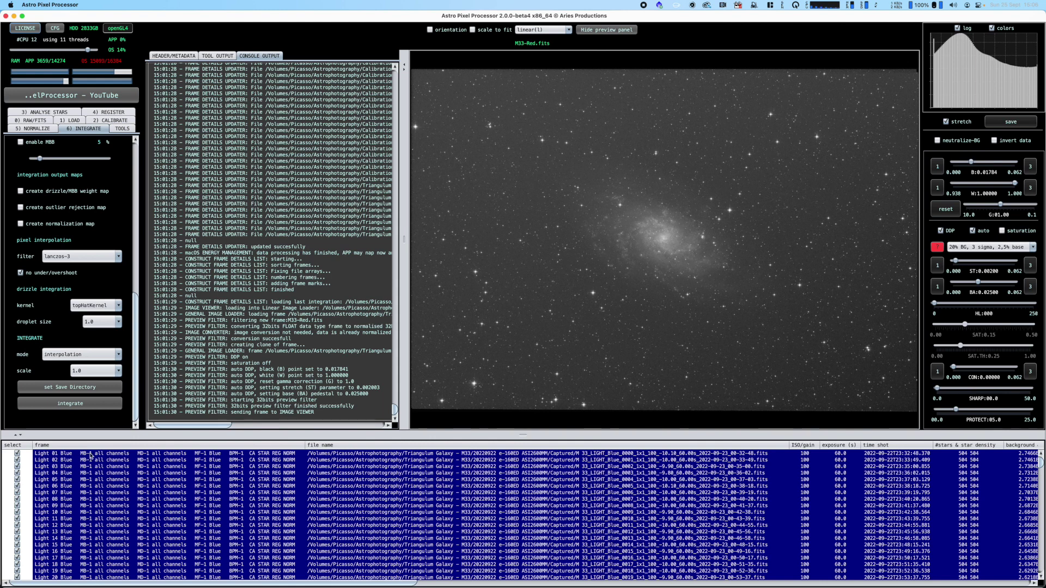
pyautogui.moveTo(388, 583)
pyautogui.moveTo(382, 582); pyautogui.dragTo(885, 582)
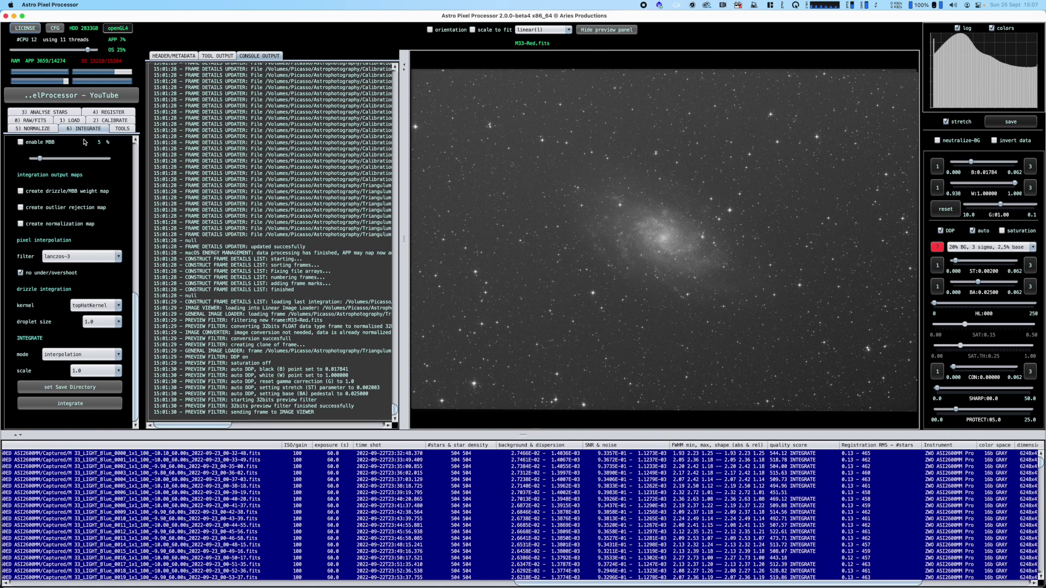
pyautogui.scroll(5, 133, 218)
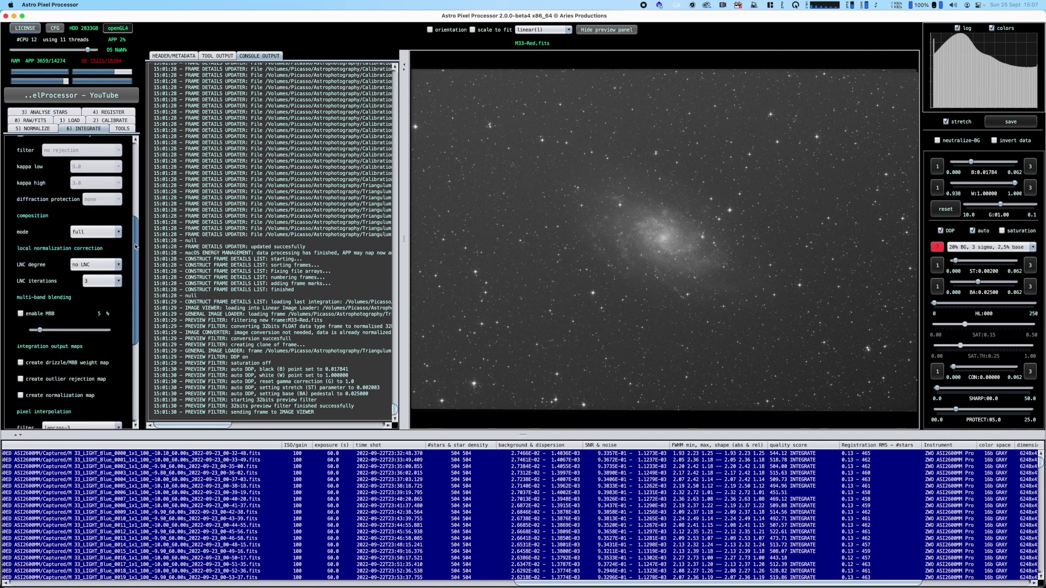
pyautogui.scroll(5, 134, 234)
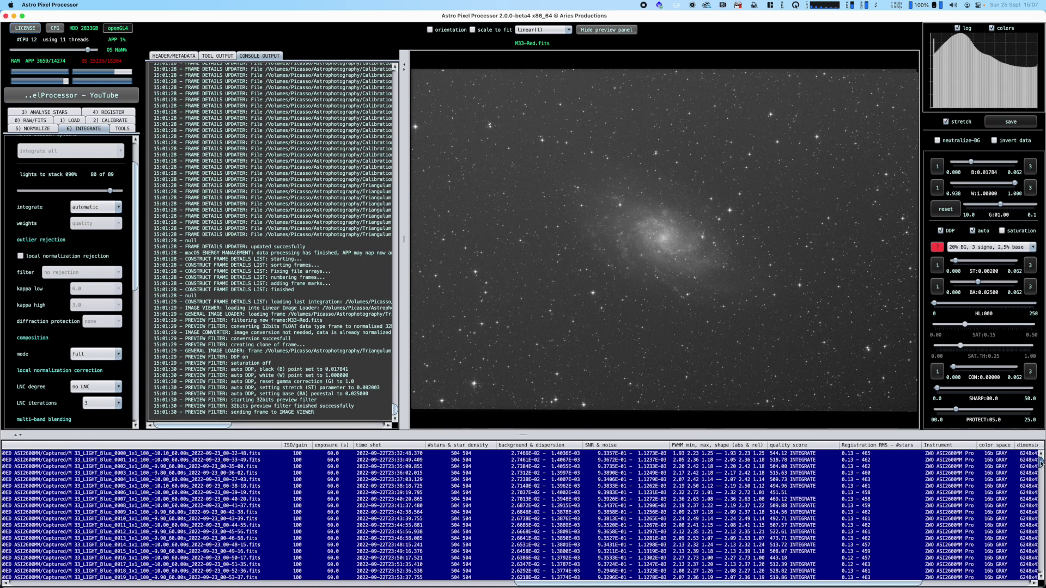
pyautogui.moveTo(1041, 462); pyautogui.dragTo(1040, 483)
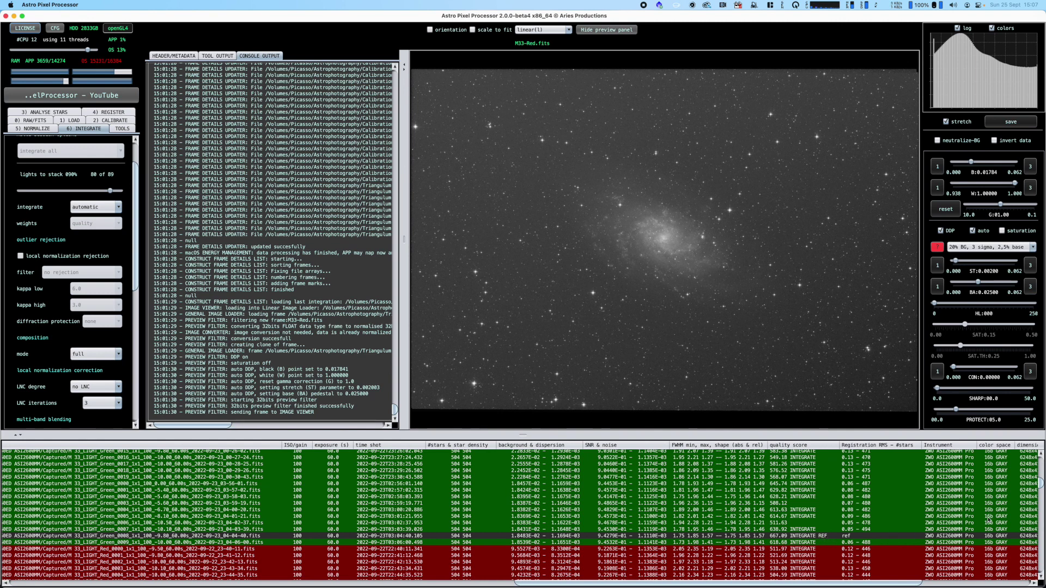
pyautogui.scroll(-5, 1041, 492)
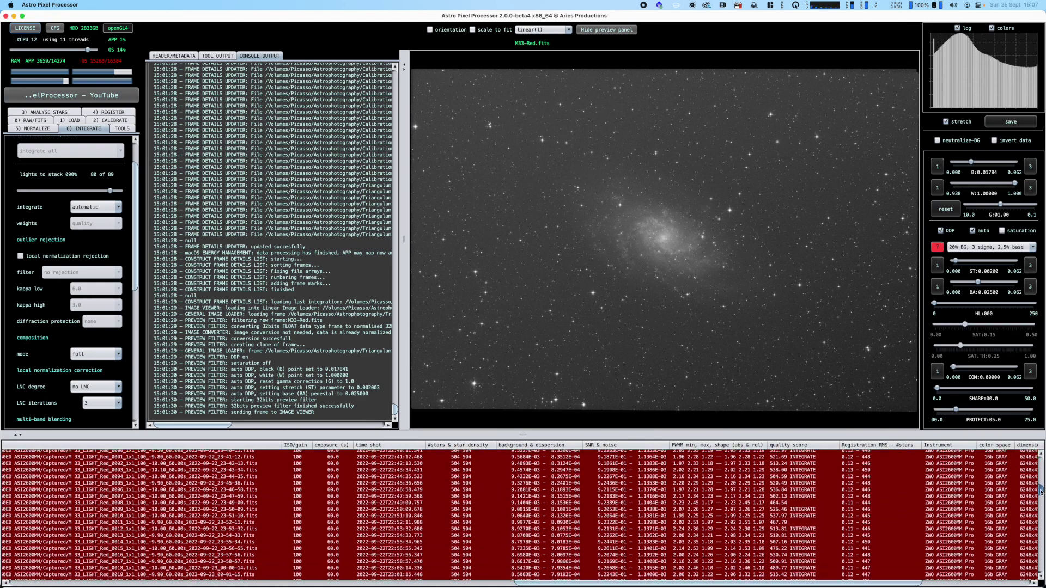
pyautogui.scroll(-3, 1040, 492)
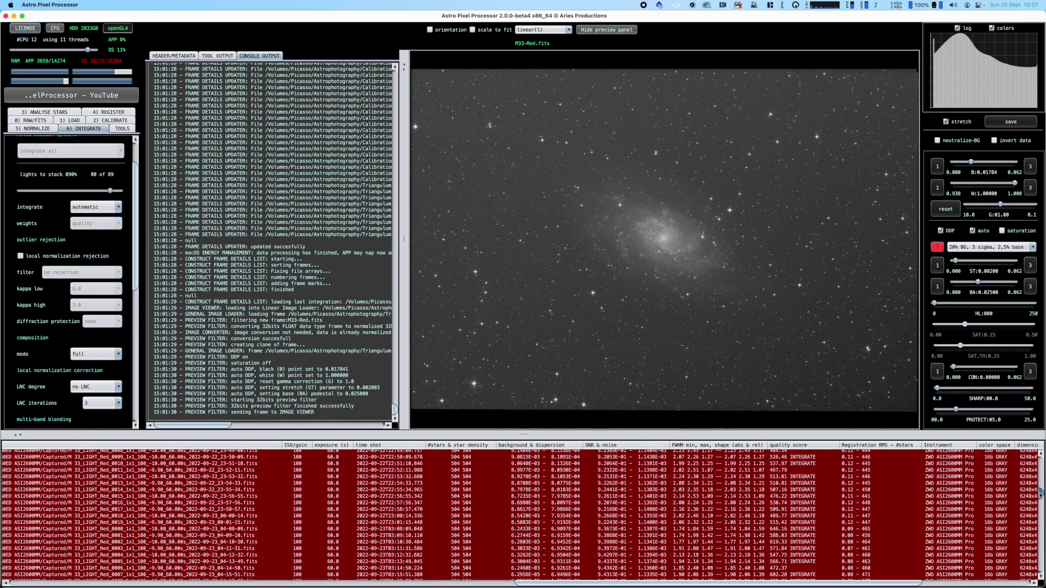
pyautogui.scroll(3, 1041, 493)
pyautogui.scroll(-6, 1040, 493)
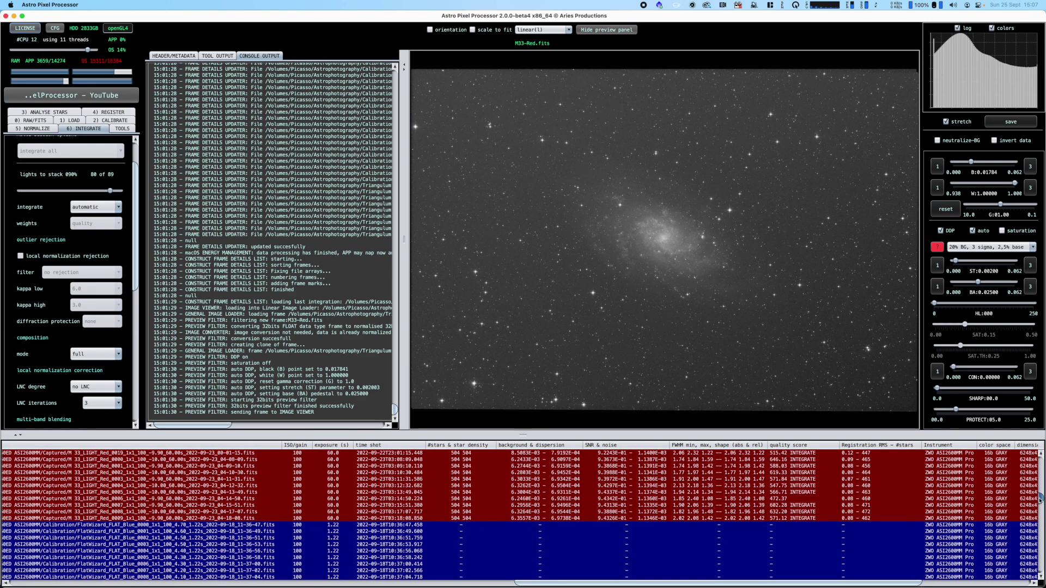
pyautogui.scroll(-10, 1040, 500)
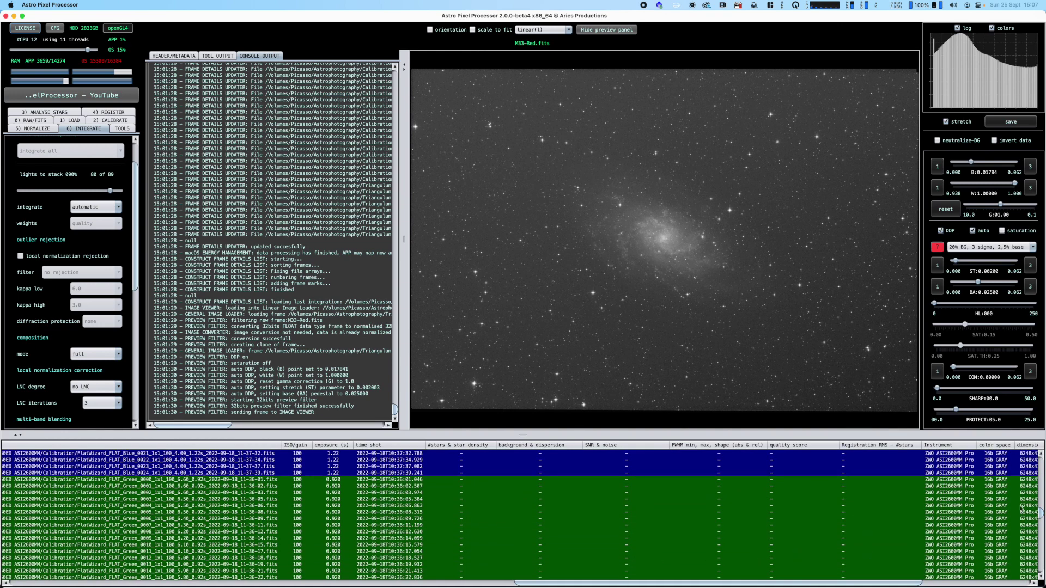
pyautogui.moveTo(1041, 514); pyautogui.dragTo(1041, 567)
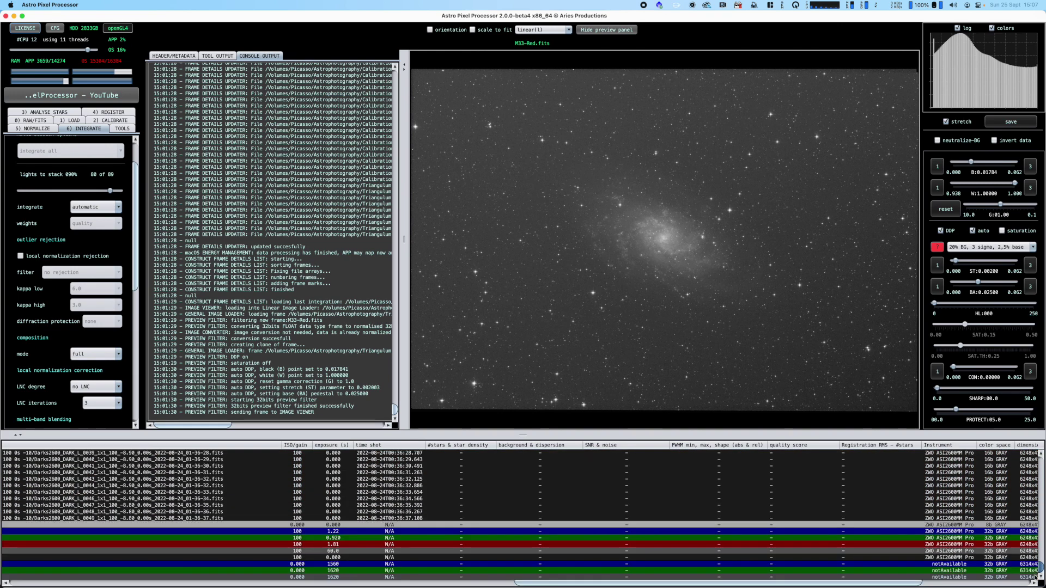
pyautogui.moveTo(807, 583); pyautogui.dragTo(198, 577)
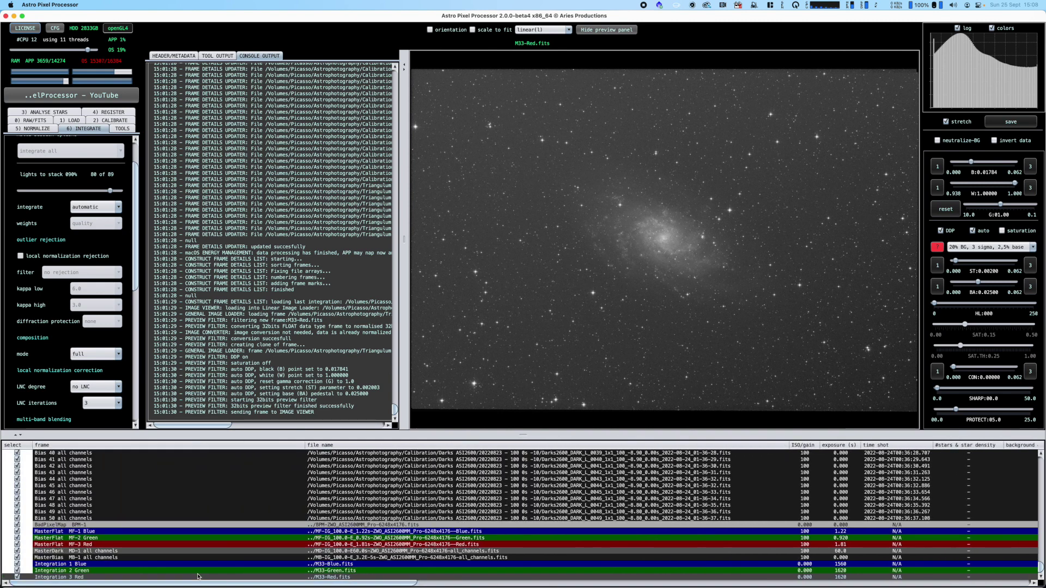
# Preview master flats MF-1 Blue, MF-2 Green, MF-3 Red, master dark MD-1, then the Blue integration.
pyautogui.click(107, 534)
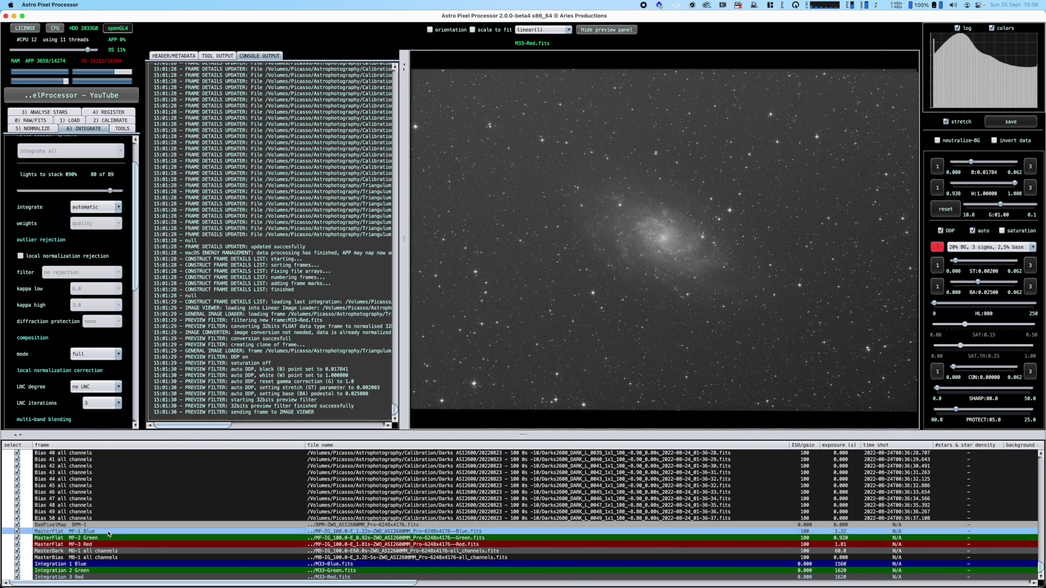
pyautogui.doubleClick(103, 533)
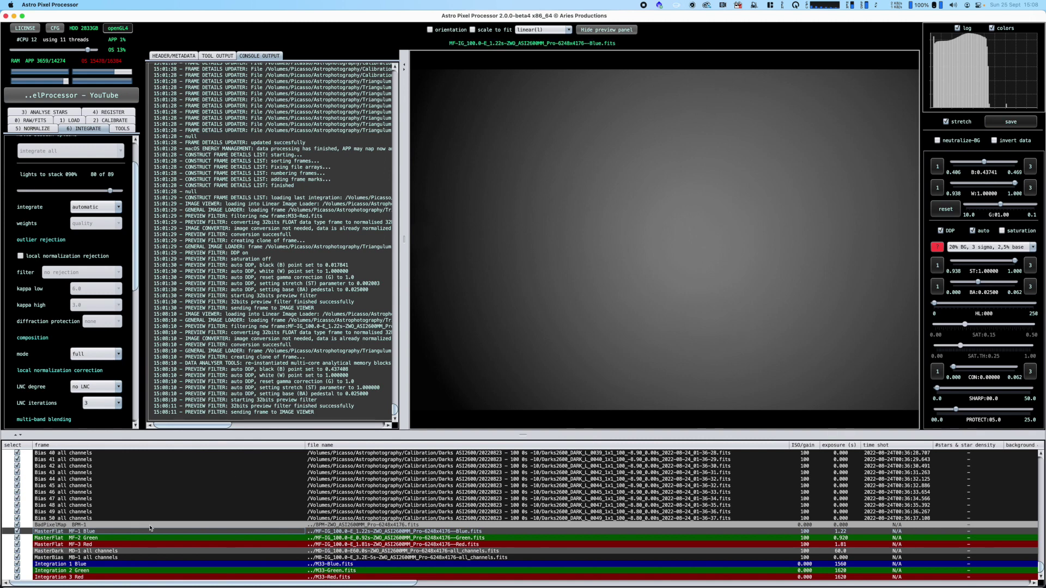
pyautogui.click(106, 539)
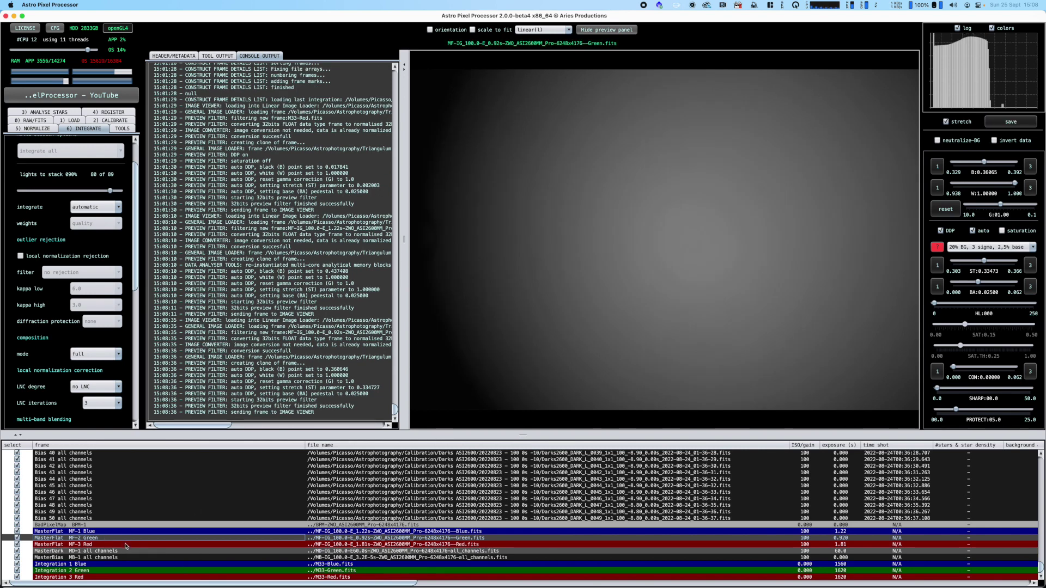
pyautogui.click(125, 545)
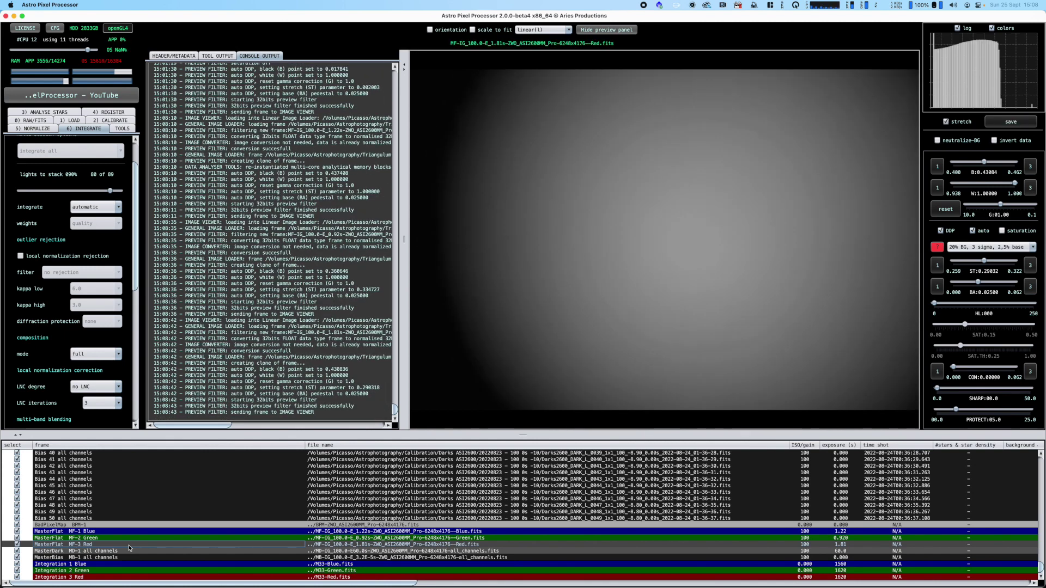
pyautogui.click(121, 552)
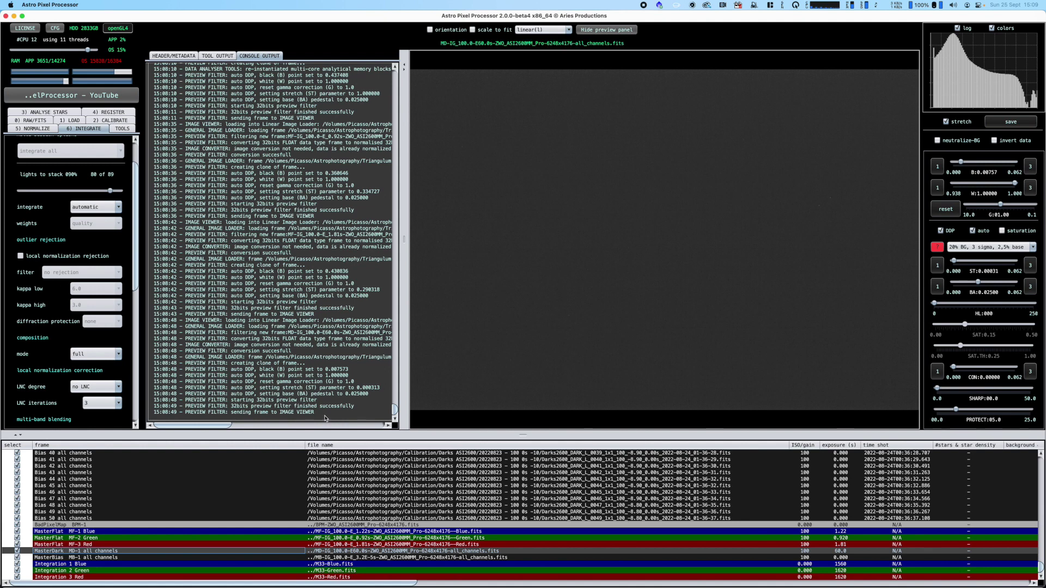
pyautogui.click(90, 565)
# View the M33-Blue, Green and Red integrations in turn, return to Blue, and show the Tools tab.
pyautogui.click(90, 566)
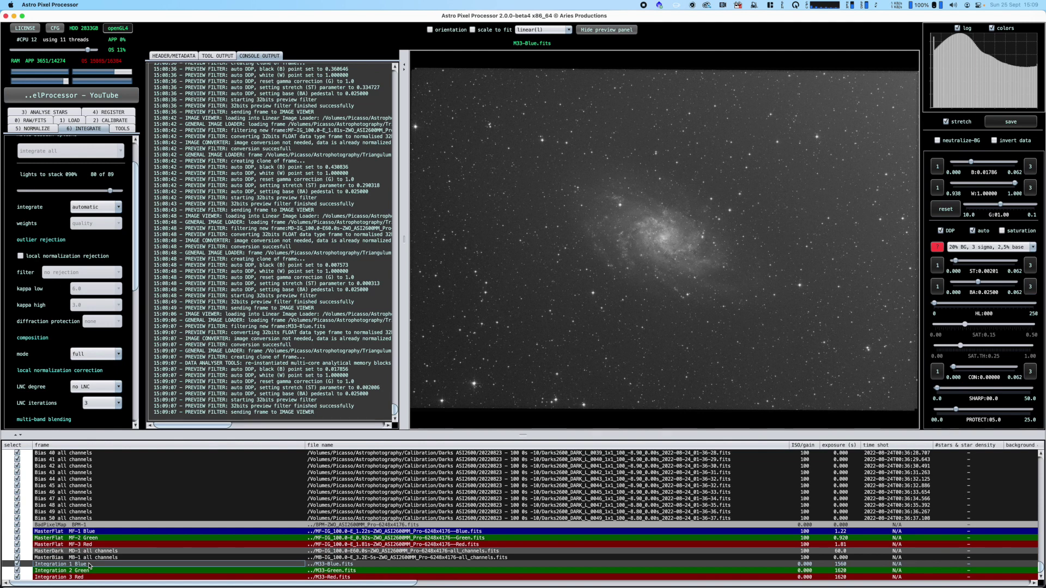
pyautogui.click(101, 572)
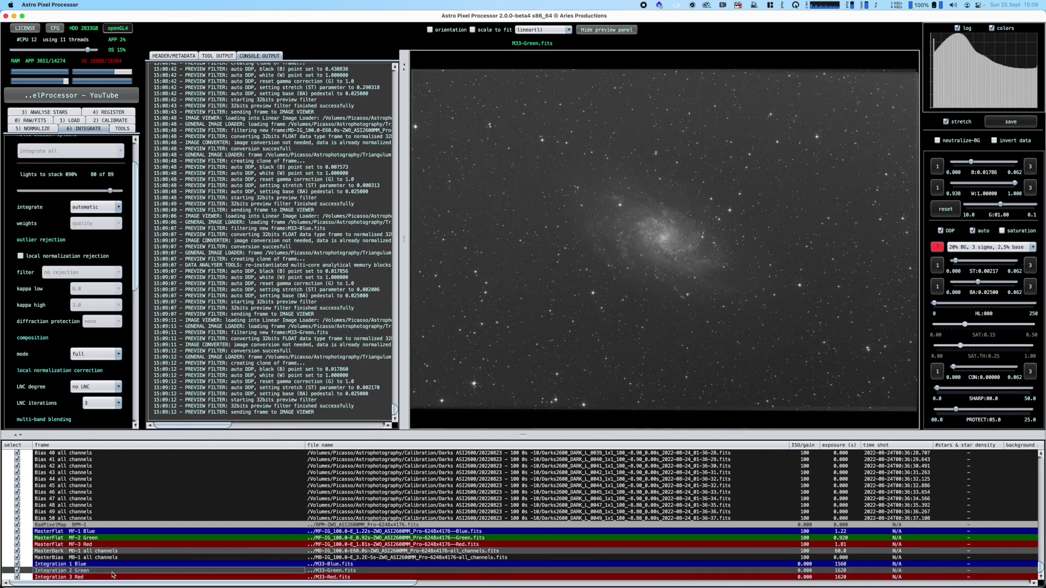
pyautogui.click(102, 577)
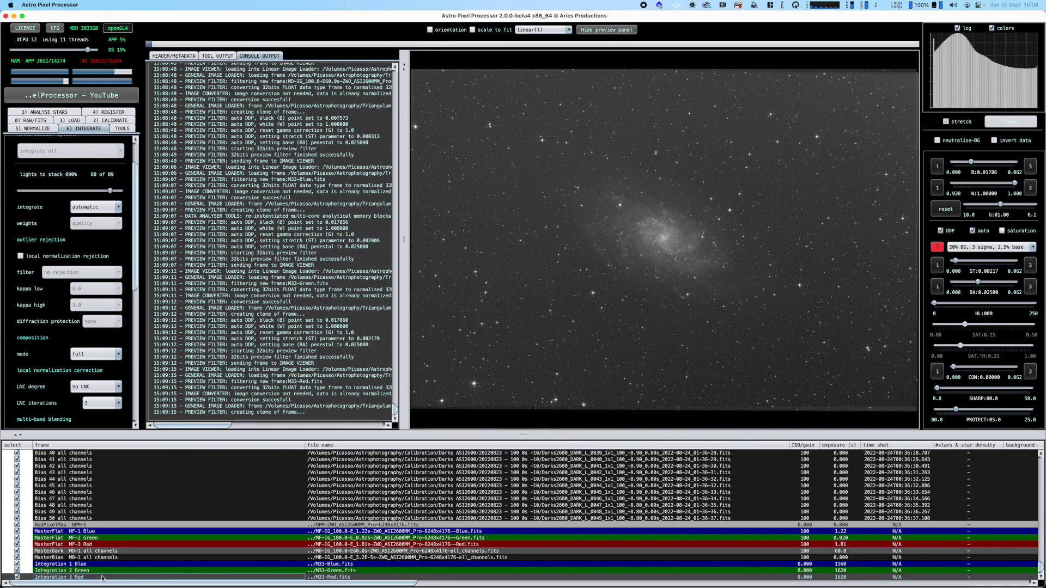
pyautogui.click(99, 565)
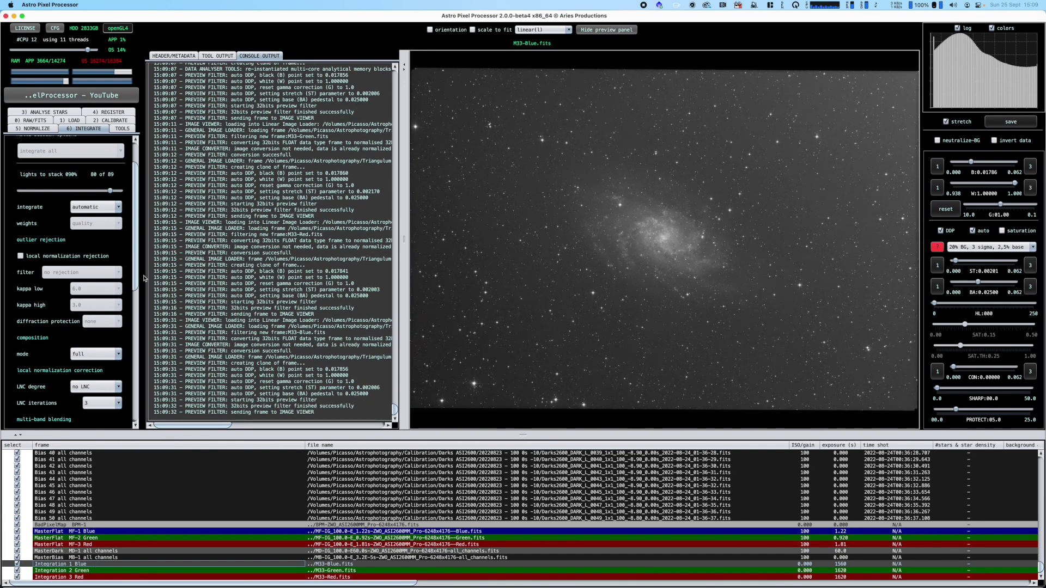
pyautogui.click(123, 128)
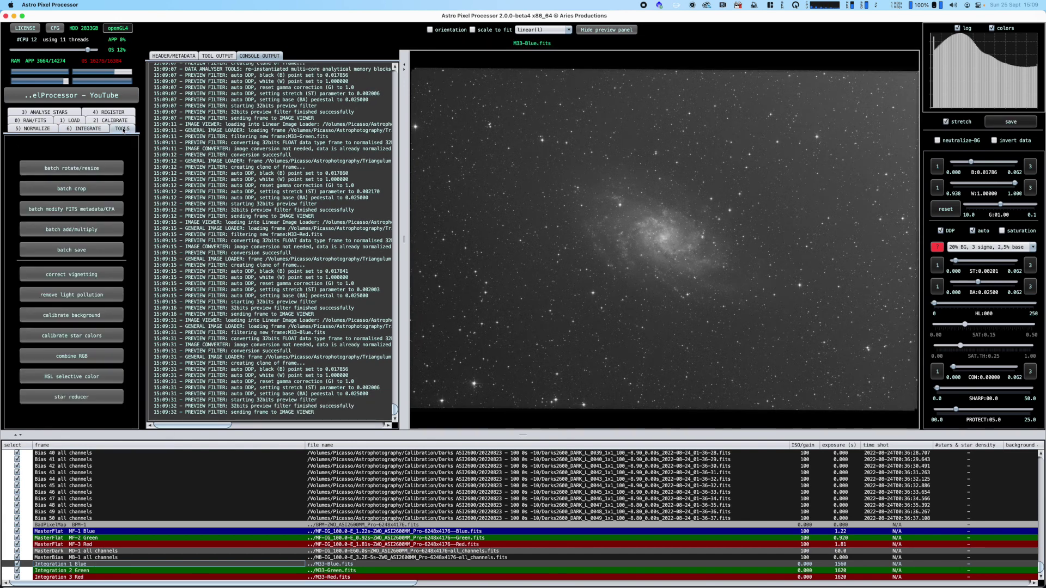
# Start light-pollution removal on M33-Blue and widen the image preview.
pyautogui.click(78, 297)
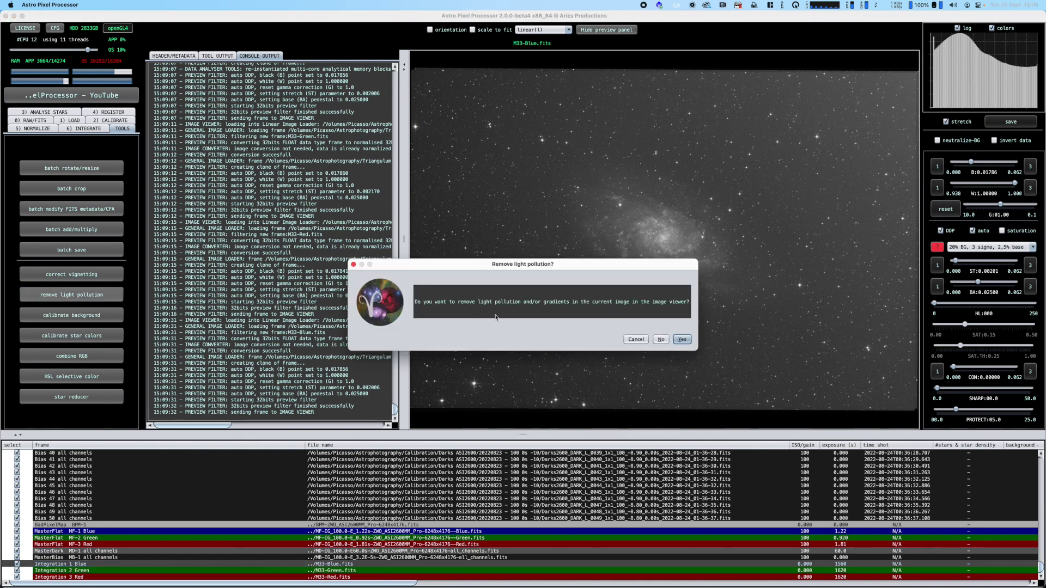
pyautogui.click(682, 340)
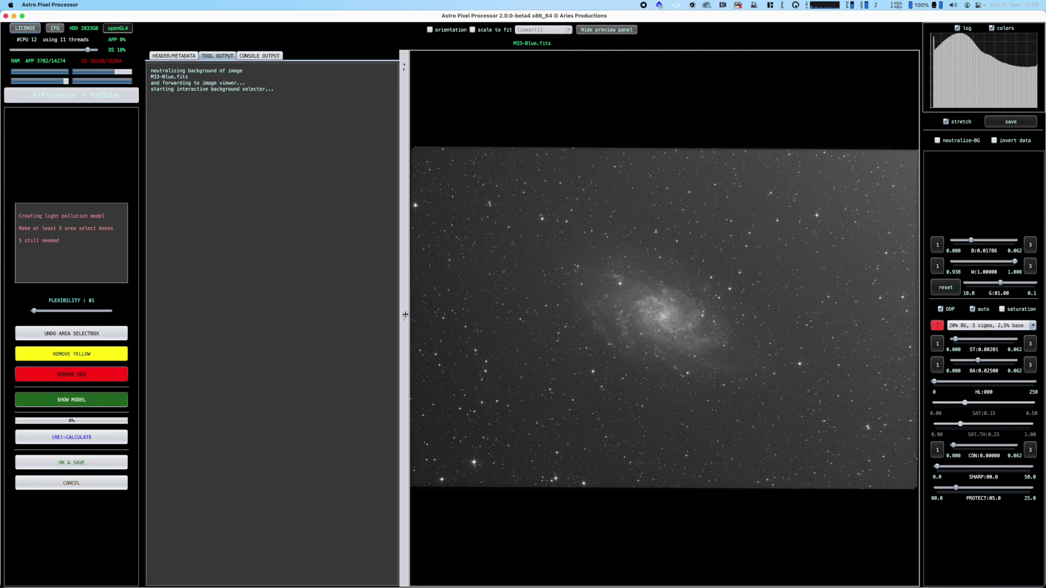
pyautogui.moveTo(405, 314); pyautogui.dragTo(319, 305)
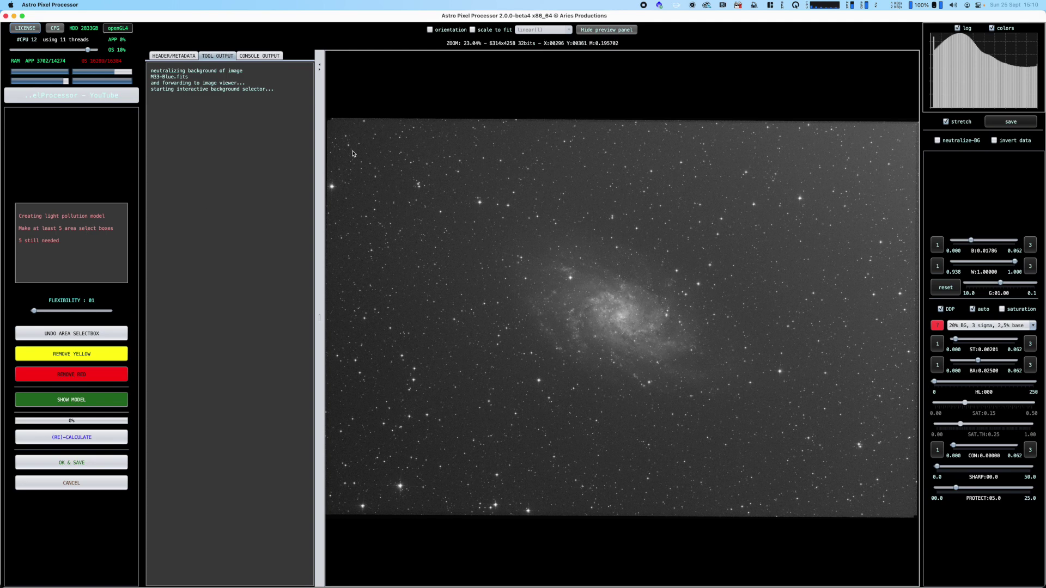
# Place background samples at the four corners and top edge, then calculate the model.
pyautogui.moveTo(352, 140); pyautogui.dragTo(377, 161)
pyautogui.moveTo(360, 472); pyautogui.dragTo(371, 478)
pyautogui.moveTo(884, 476); pyautogui.dragTo(904, 496)
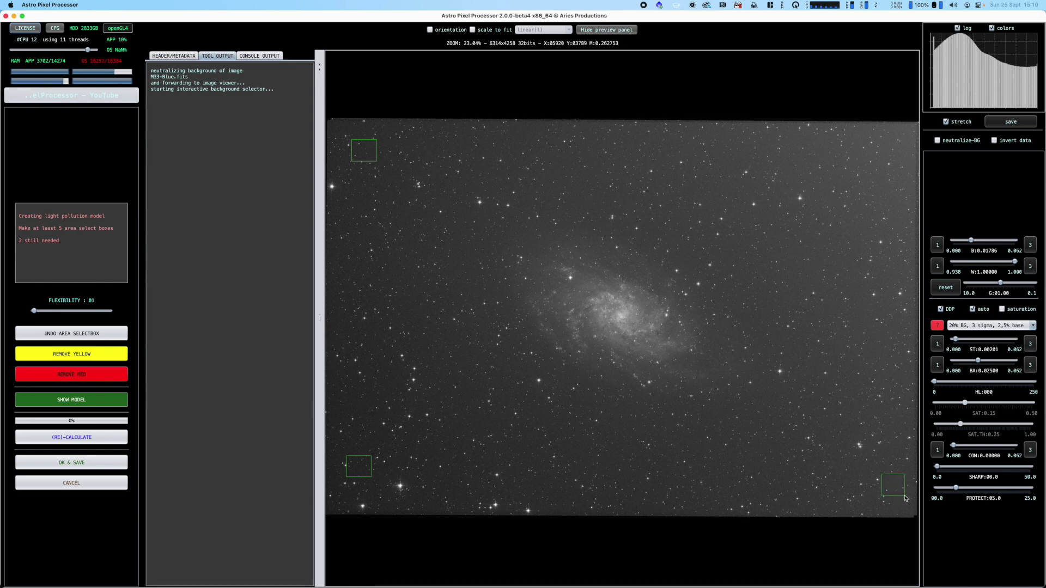
pyautogui.moveTo(879, 136); pyautogui.dragTo(900, 154)
pyautogui.moveTo(718, 134); pyautogui.dragTo(745, 154)
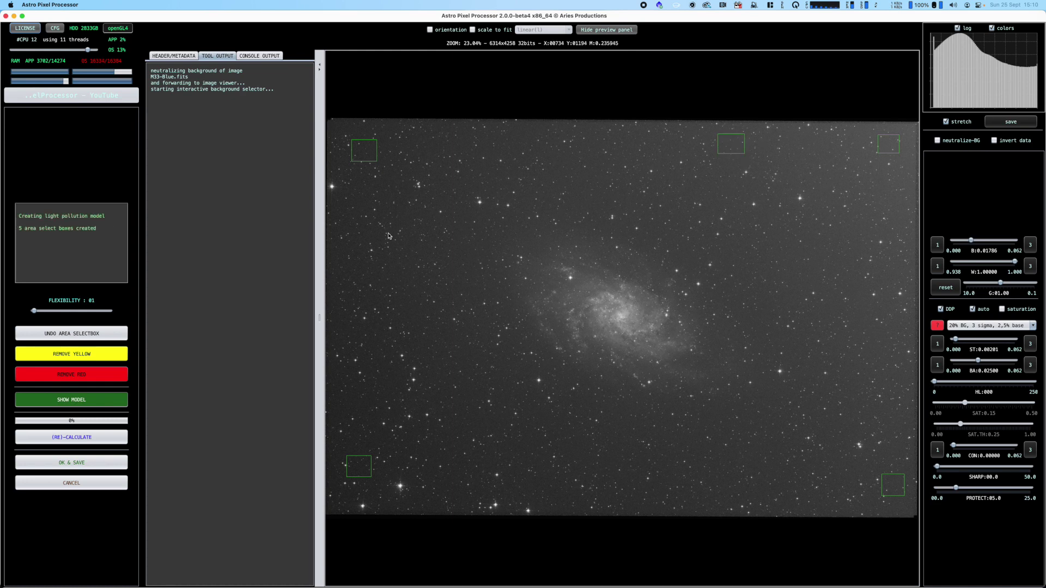
pyautogui.click(77, 437)
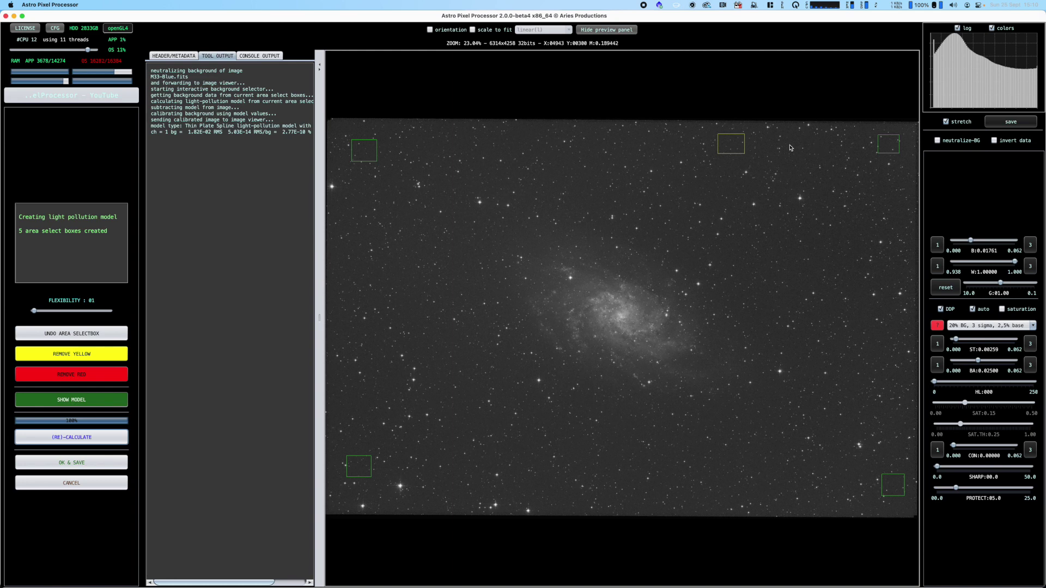
# Add five more edge samples (top-right, left, bottom, right, top) and recalculate with ten.
pyautogui.moveTo(767, 146); pyautogui.dragTo(789, 162)
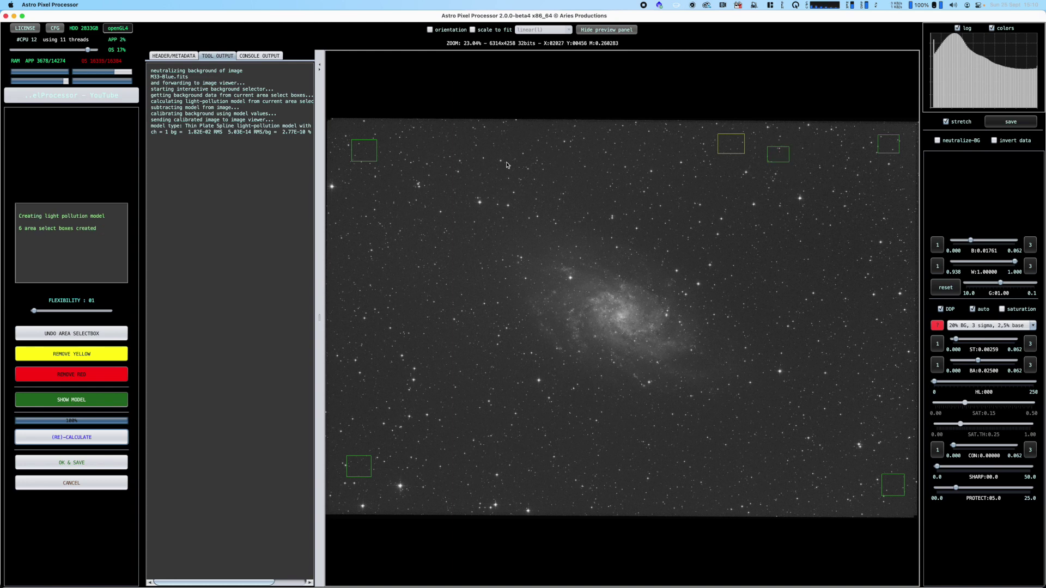
pyautogui.moveTo(344, 229); pyautogui.dragTo(361, 247)
pyautogui.moveTo(672, 482); pyautogui.dragTo(691, 500)
pyautogui.moveTo(865, 303); pyautogui.dragTo(883, 319)
pyautogui.moveTo(516, 143); pyautogui.dragTo(526, 146)
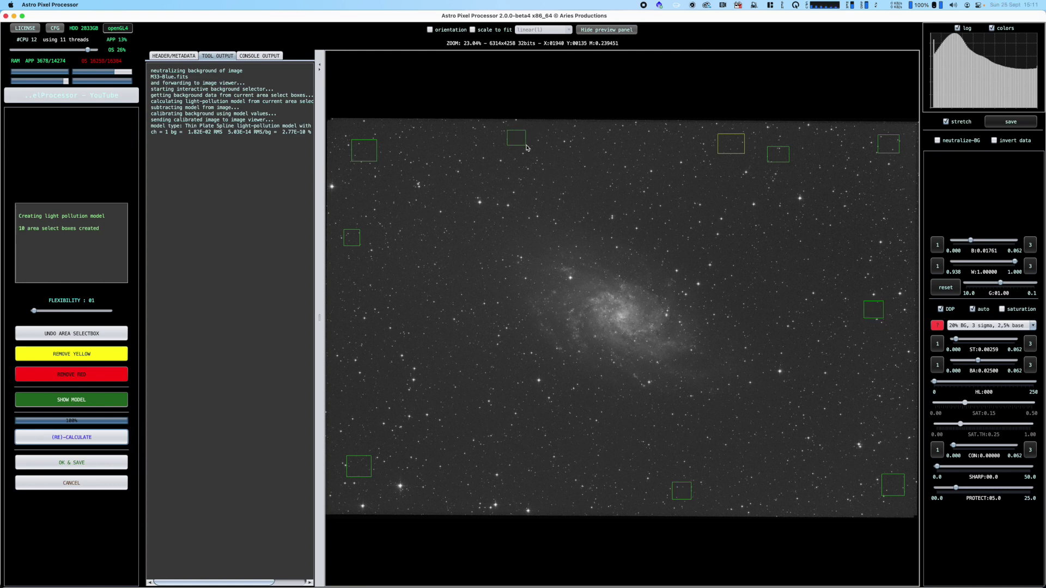
pyautogui.click(72, 435)
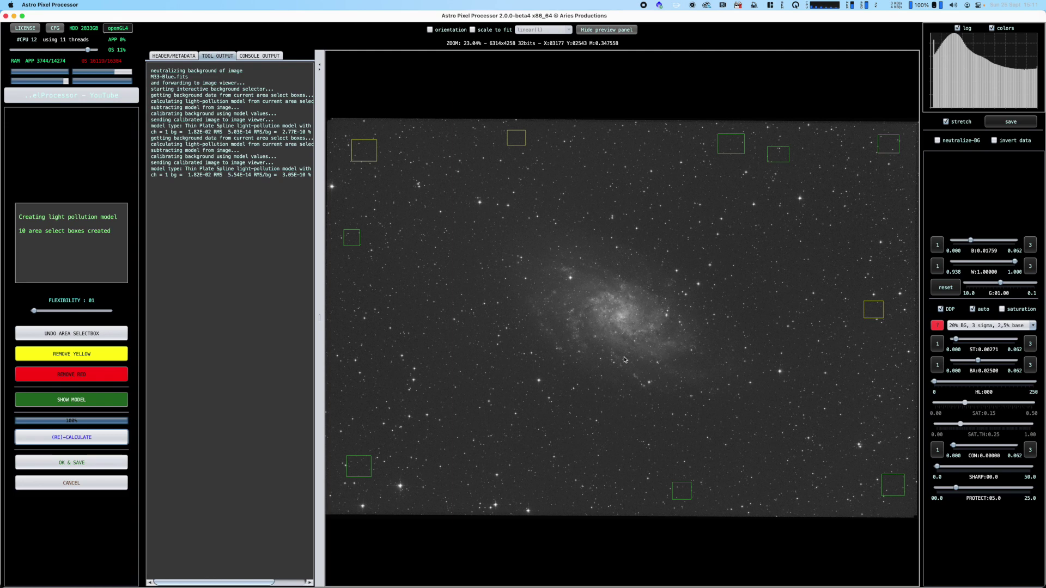
# Add a top-left sample, recalculate, drop the rejected red sample and recalculate again.
pyautogui.moveTo(382, 138); pyautogui.dragTo(396, 151)
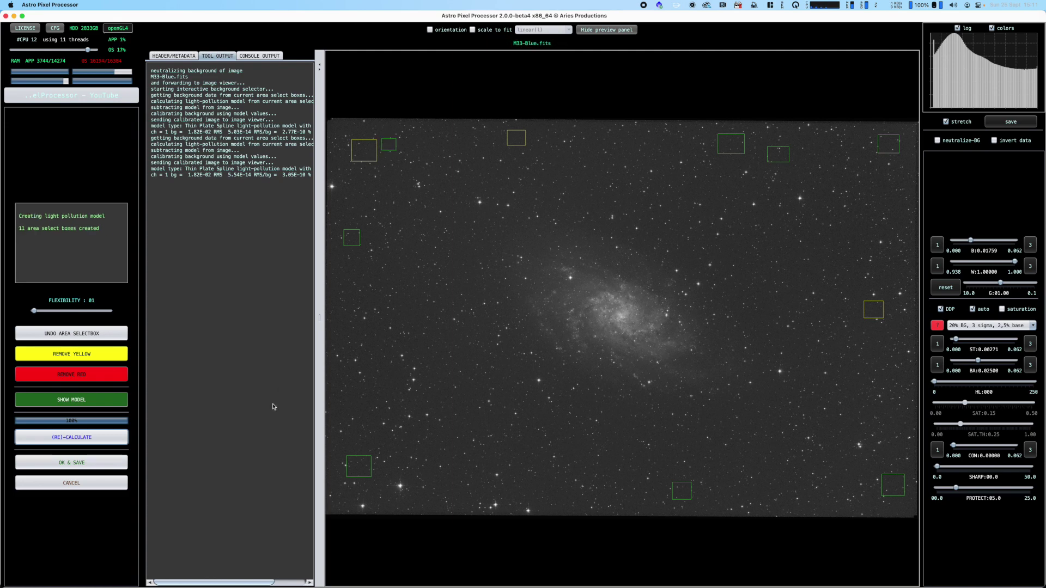
pyautogui.click(75, 438)
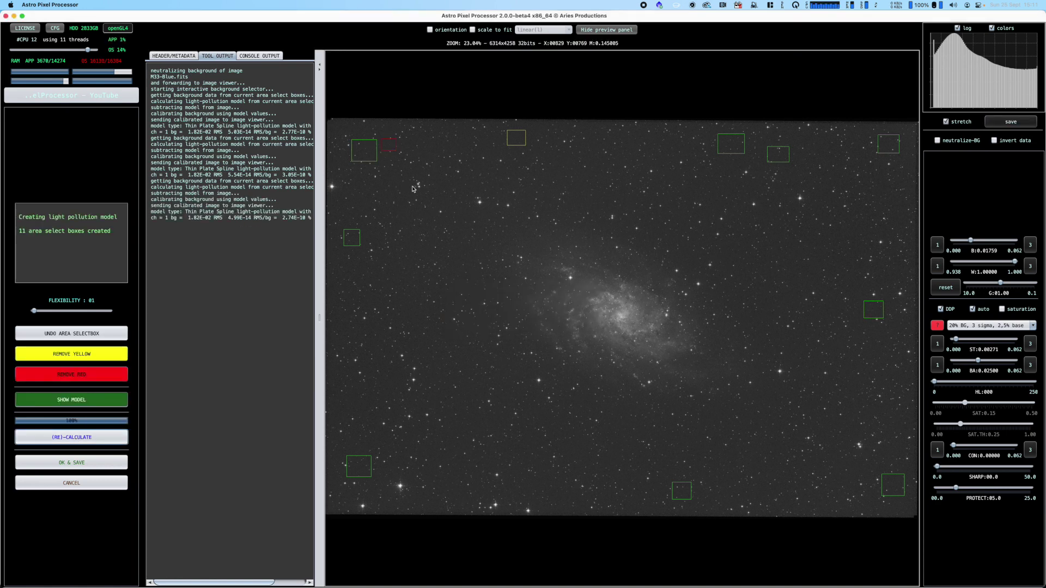
pyautogui.click(79, 376)
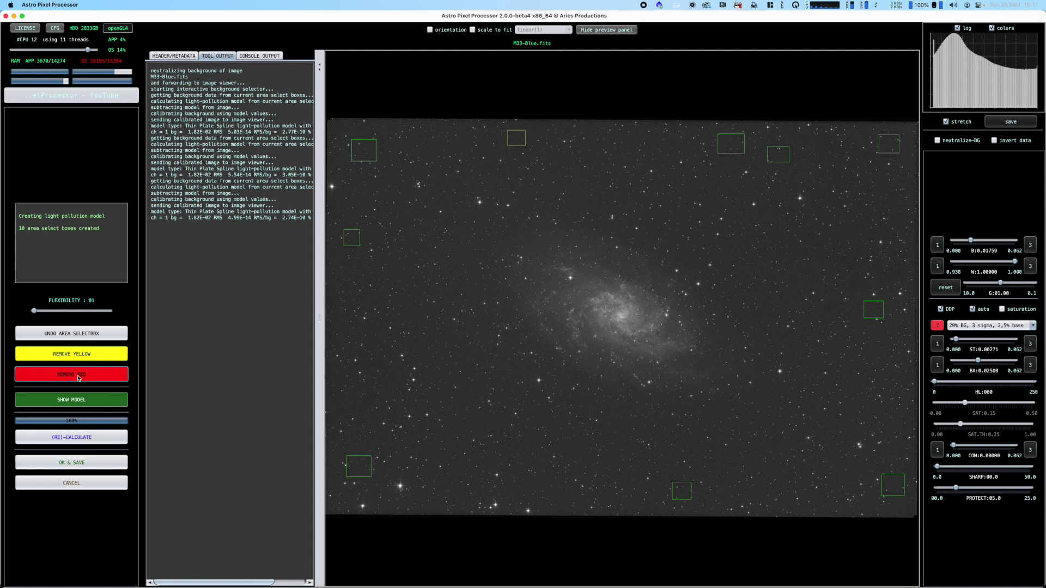
pyautogui.click(77, 438)
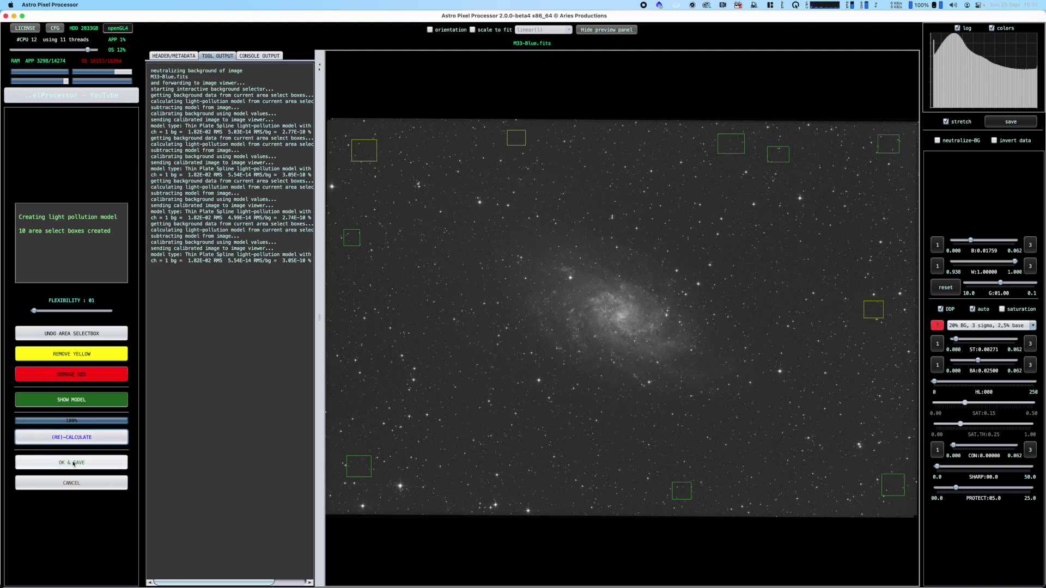
# Save the corrected blue image as M33-Blue-lpc, then begin light-pollution removal on M33-Green.
pyautogui.click(74, 463)
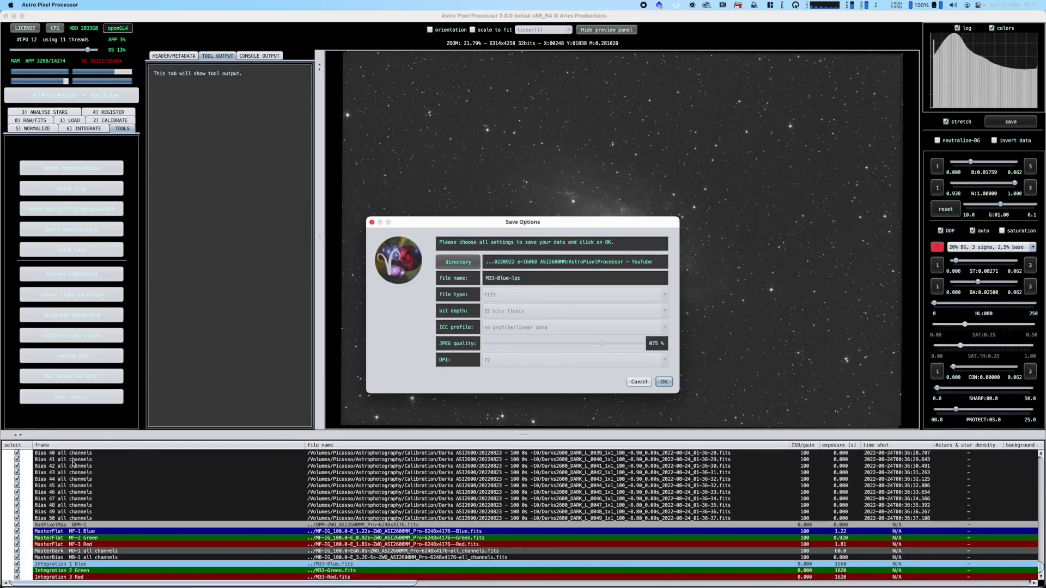
pyautogui.press('Return')
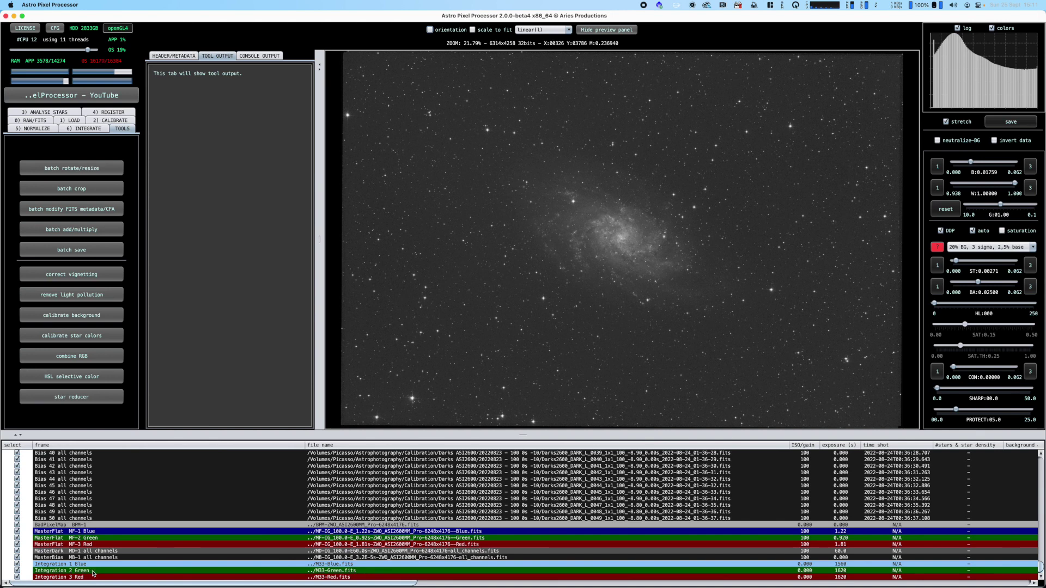
pyautogui.click(92, 571)
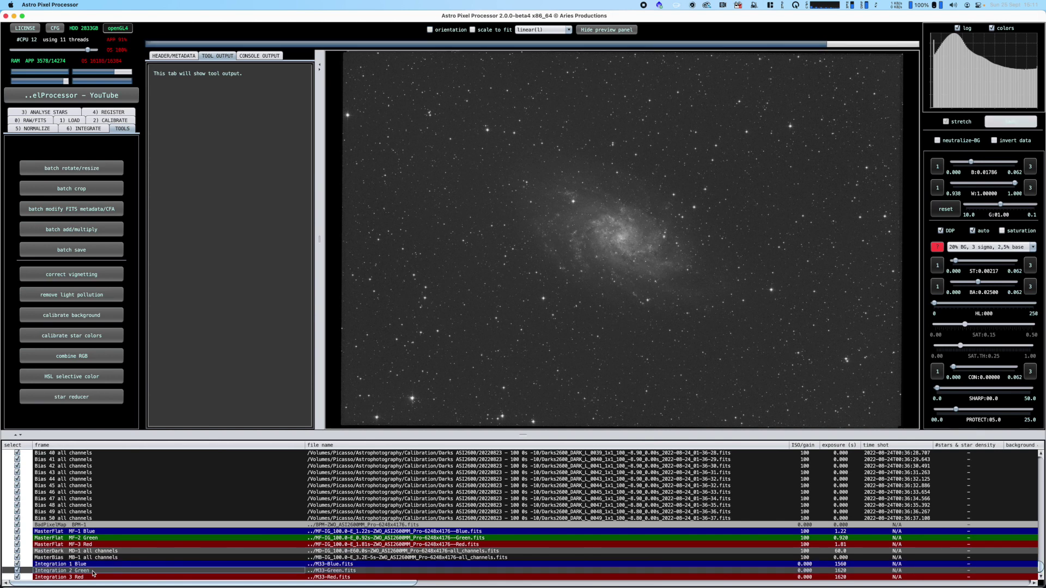
pyautogui.click(77, 297)
pyautogui.click(682, 339)
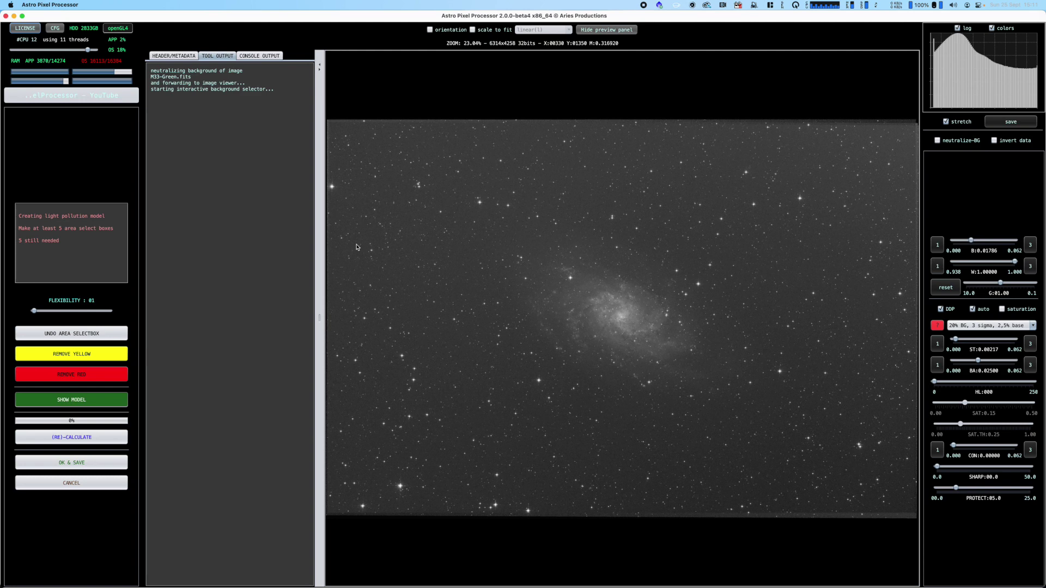
# Mark background samples at the four corners and top edge, then calculate the model.
pyautogui.moveTo(346, 143); pyautogui.dragTo(367, 163)
pyautogui.moveTo(336, 455); pyautogui.dragTo(361, 477)
pyautogui.moveTo(874, 472); pyautogui.dragTo(897, 492)
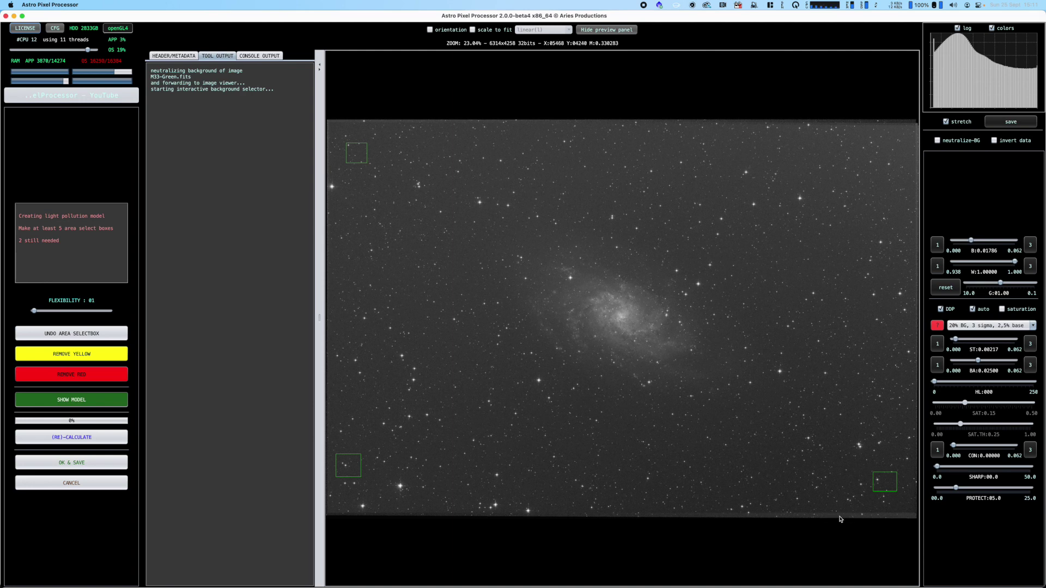
pyautogui.moveTo(877, 140); pyautogui.dragTo(897, 155)
pyautogui.moveTo(687, 138); pyautogui.dragTo(713, 154)
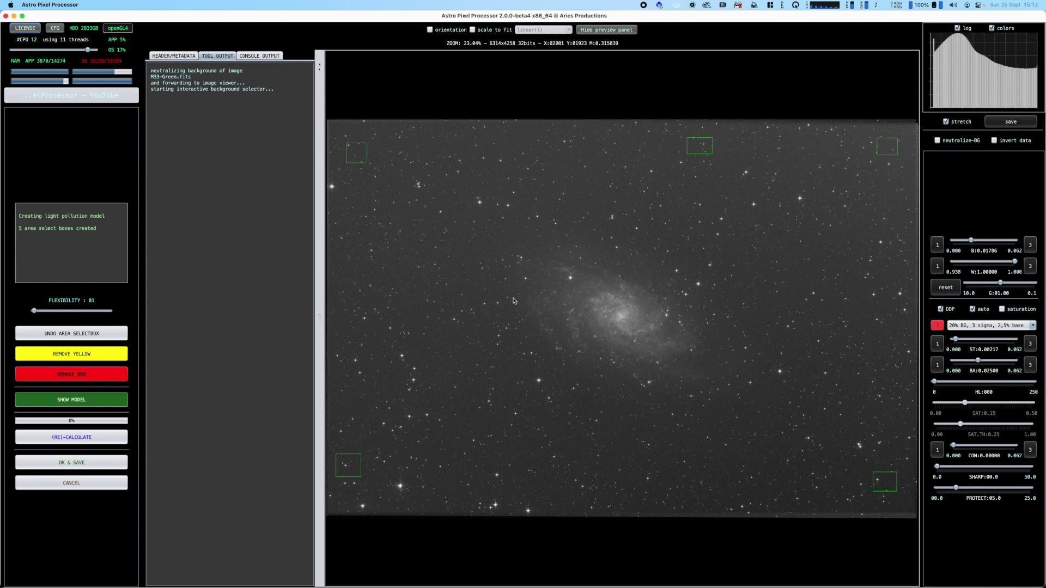
pyautogui.click(74, 437)
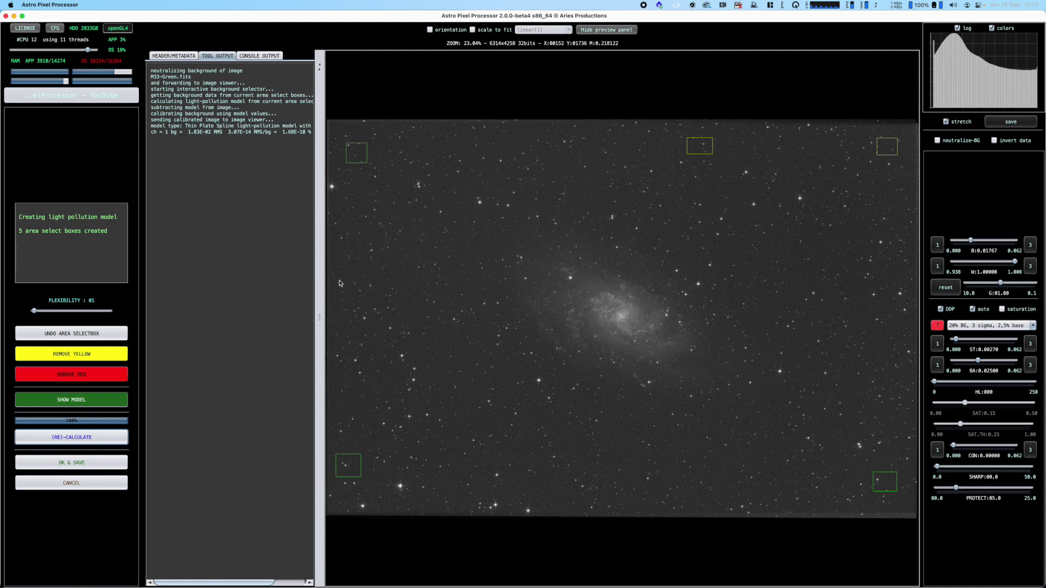
# Add left, right, top and bottom edge samples and recalculate with nine areas.
pyautogui.moveTo(339, 281); pyautogui.dragTo(360, 303)
pyautogui.moveTo(879, 268); pyautogui.dragTo(897, 286)
pyautogui.moveTo(472, 135); pyautogui.dragTo(501, 152)
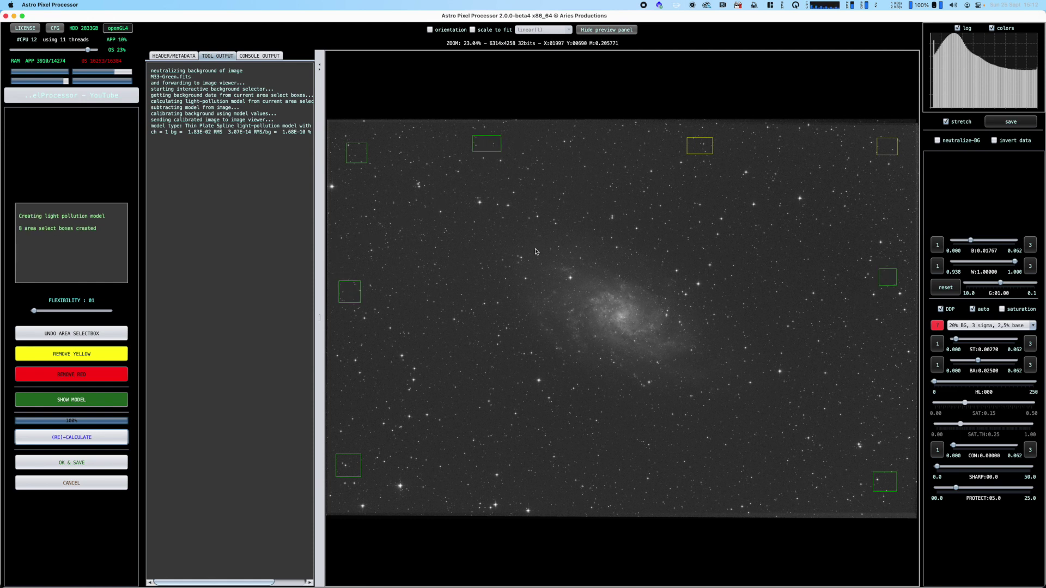
pyautogui.moveTo(615, 474); pyautogui.dragTo(644, 500)
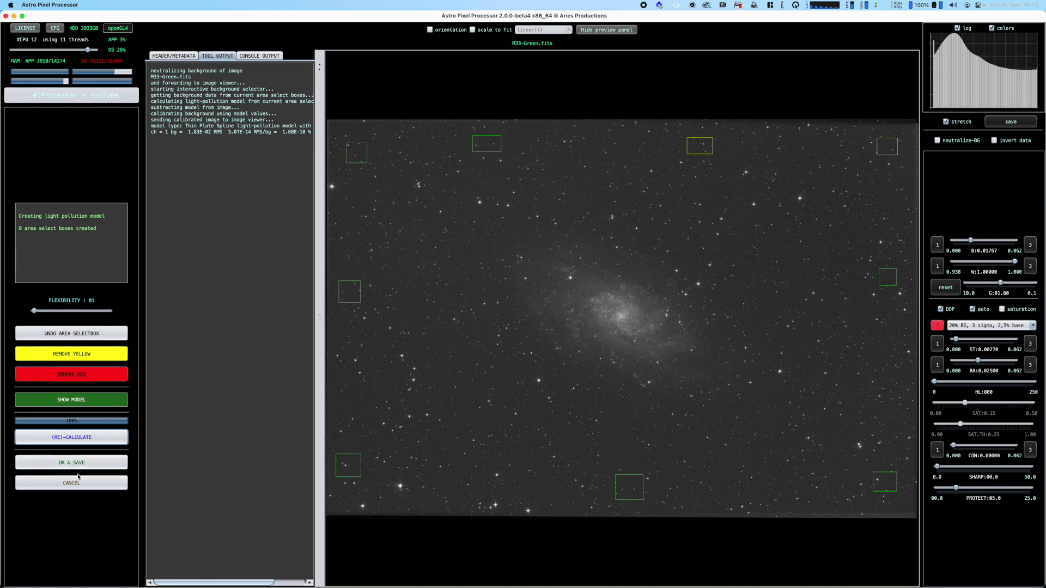
pyautogui.click(75, 443)
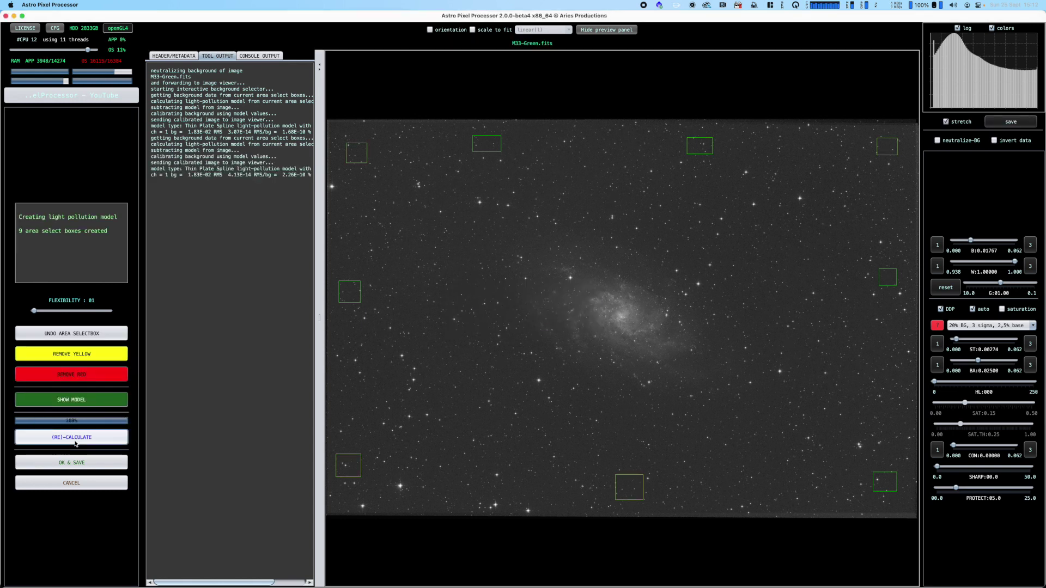
# Compare the modelled gradient with the corrected image, then accept the correction.
pyautogui.click(74, 401)
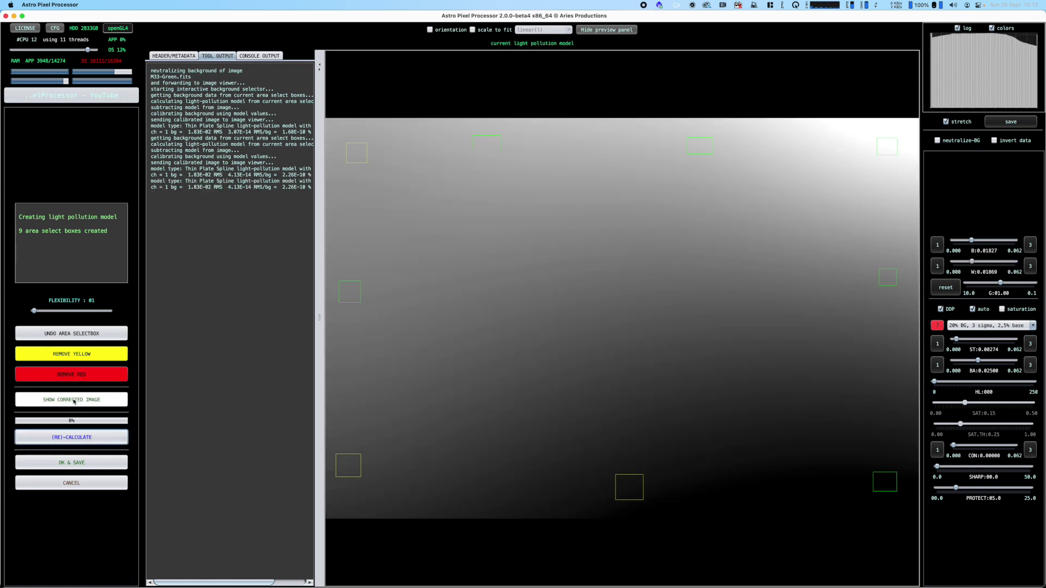
pyautogui.click(79, 408)
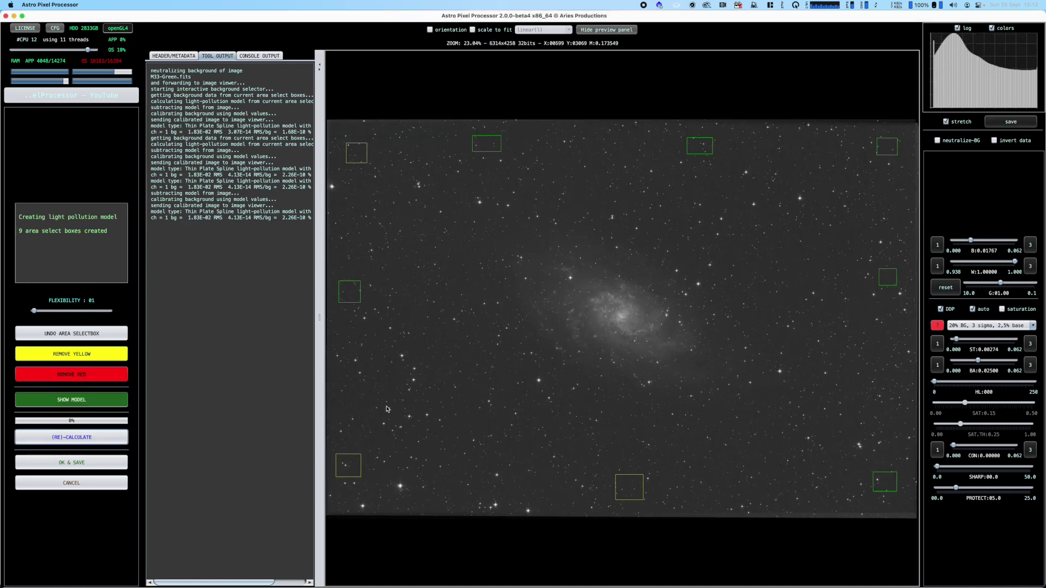
pyautogui.click(78, 464)
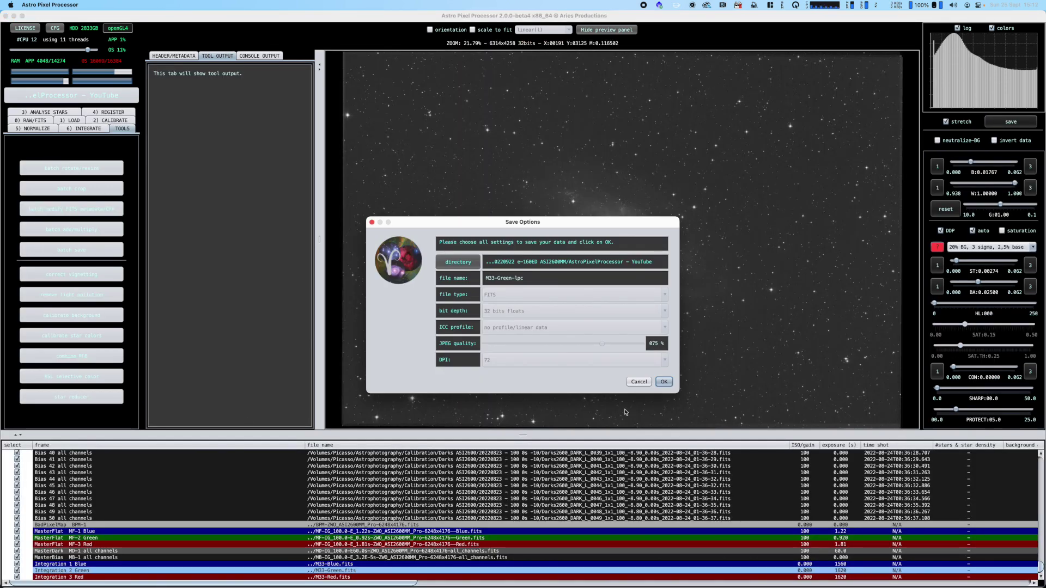
# Save the green result as M33-Green-lpc and start light-pollution removal on M33-Red.
pyautogui.click(664, 382)
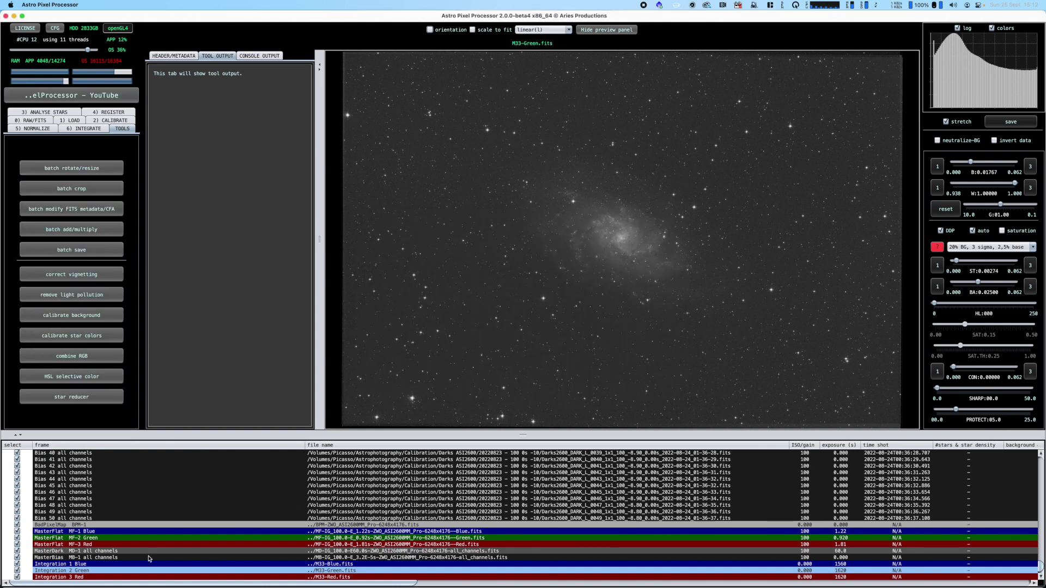
pyautogui.click(91, 578)
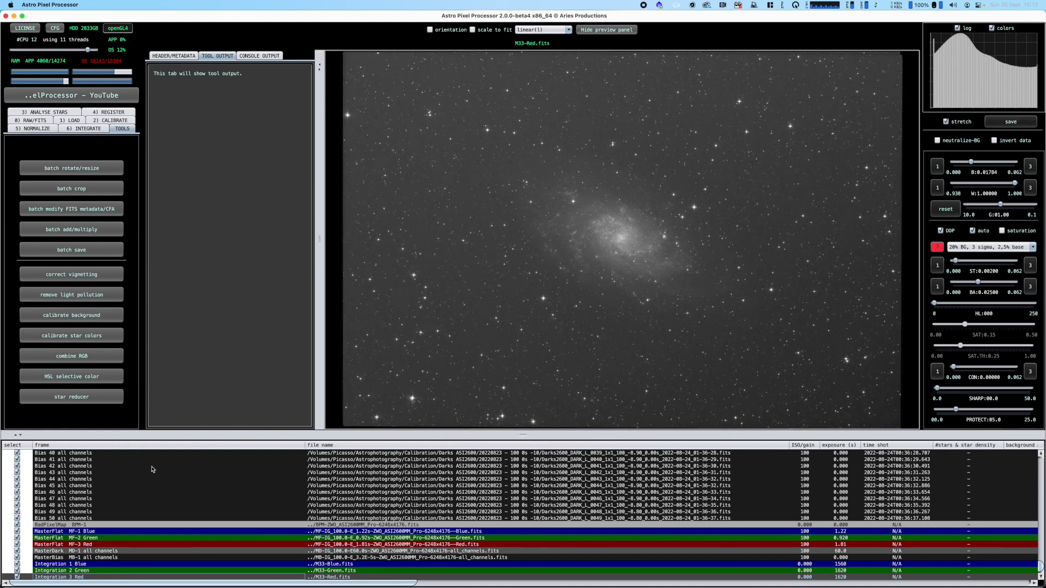
pyautogui.click(80, 297)
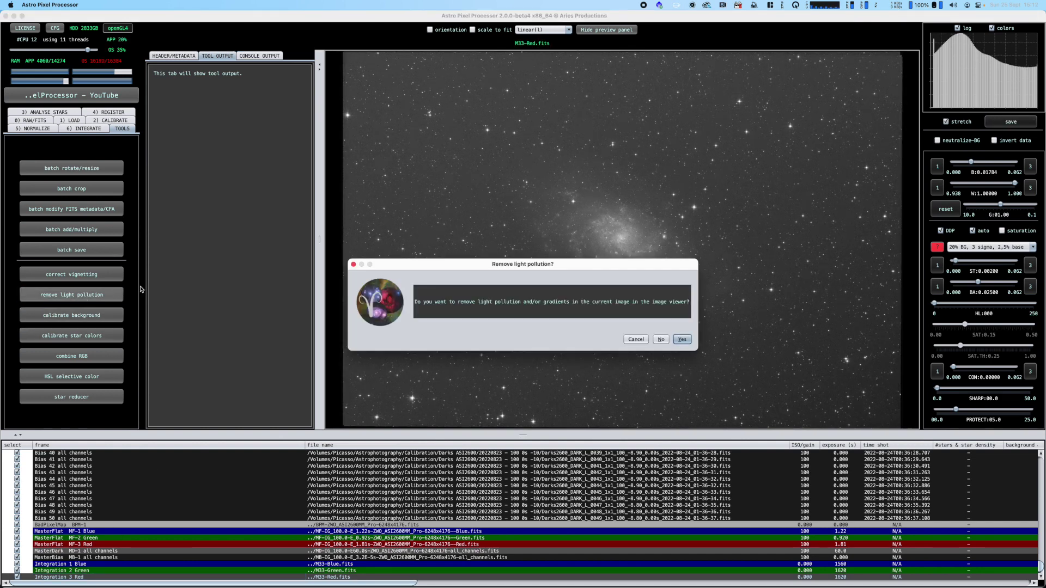
pyautogui.click(682, 340)
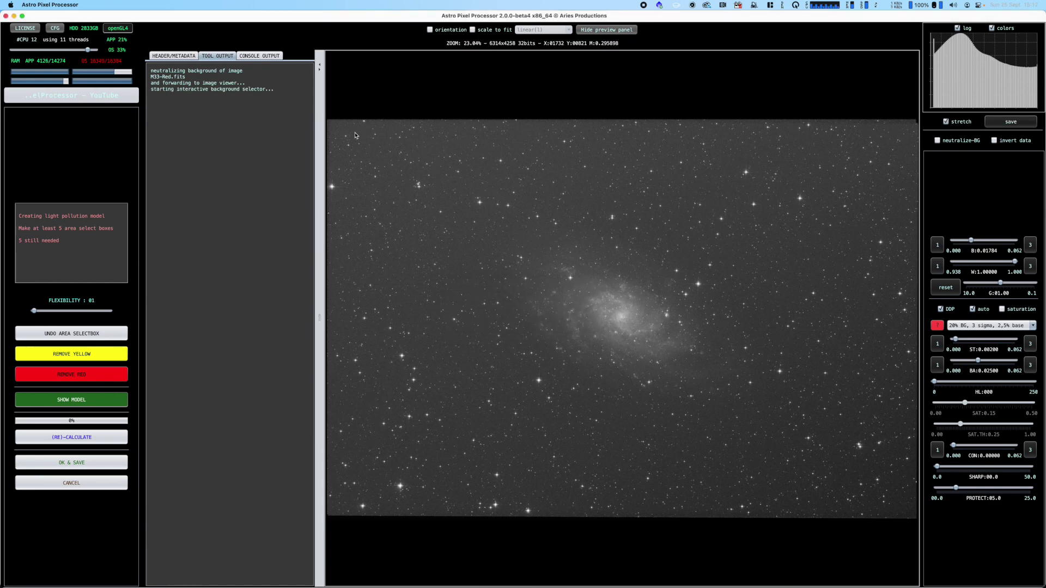
# Mark five background samples at the corners and top edge and calculate the model.
pyautogui.moveTo(350, 136); pyautogui.dragTo(375, 157)
pyautogui.moveTo(352, 467); pyautogui.dragTo(380, 490)
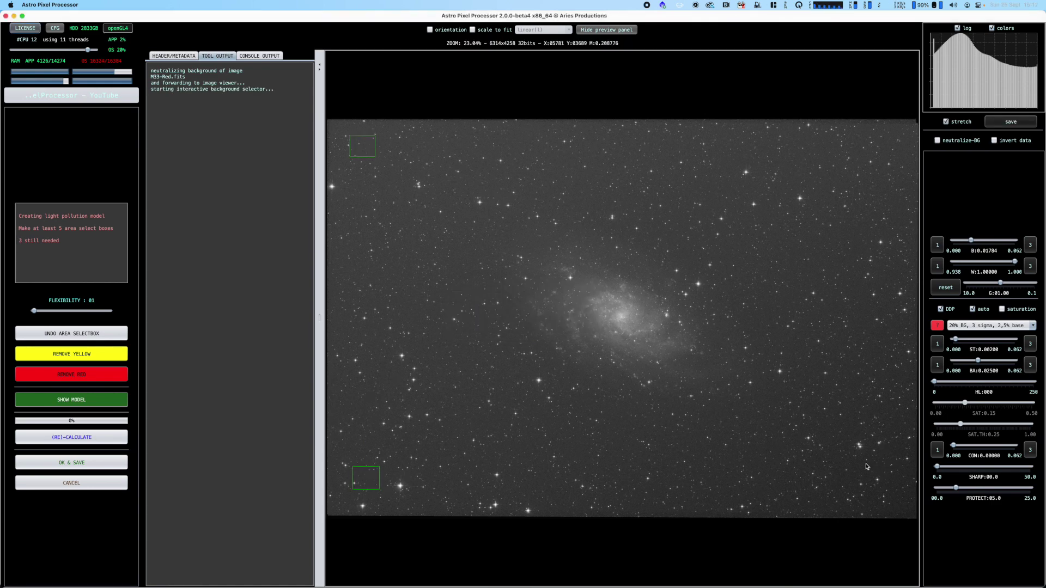
pyautogui.moveTo(864, 463); pyautogui.dragTo(895, 490)
pyautogui.moveTo(876, 144); pyautogui.dragTo(896, 162)
pyautogui.moveTo(725, 140); pyautogui.dragTo(753, 160)
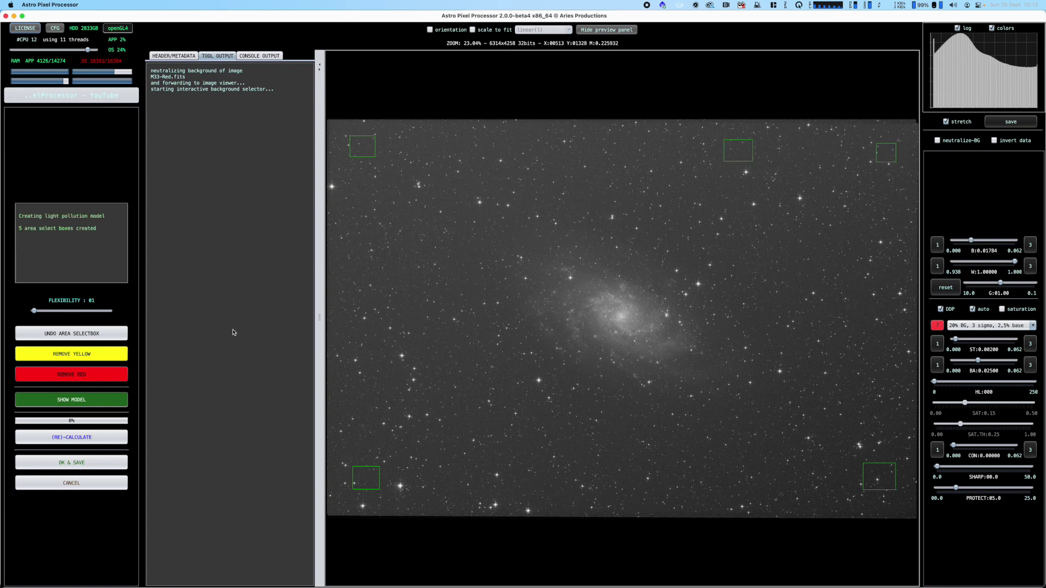
pyautogui.click(75, 438)
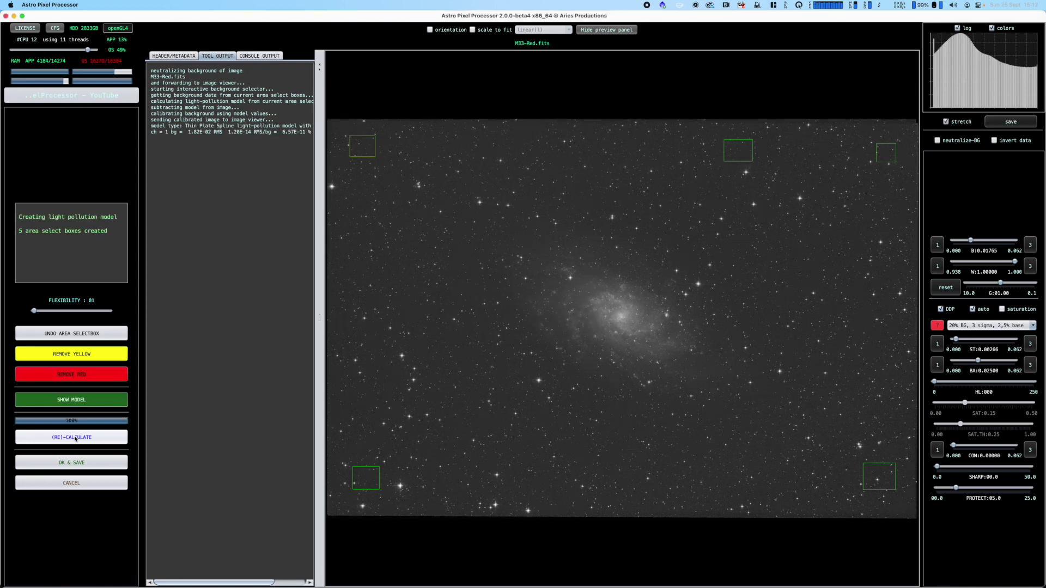
# Add five more sky samples, recalculate with ten areas, and save as M33-Red-lpc.
pyautogui.moveTo(508, 131); pyautogui.dragTo(533, 152)
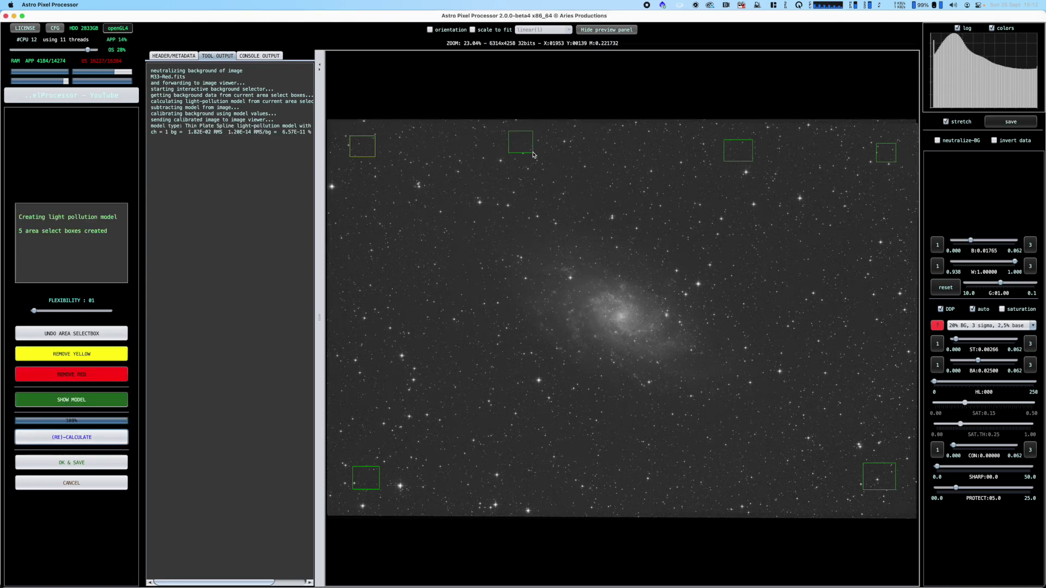
pyautogui.moveTo(339, 384); pyautogui.dragTo(367, 413)
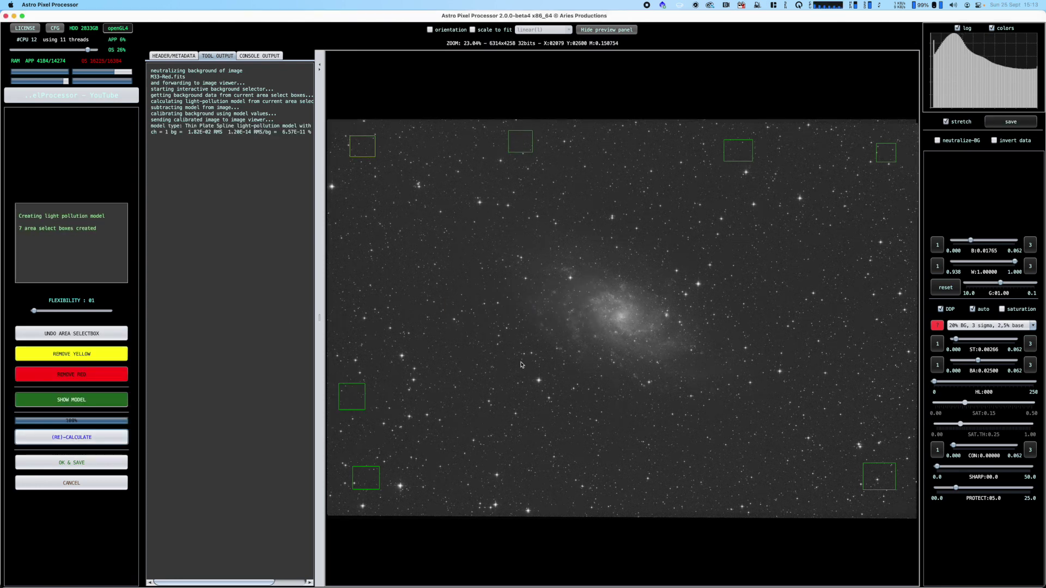
pyautogui.moveTo(612, 478); pyautogui.dragTo(642, 502)
pyautogui.moveTo(861, 289); pyautogui.dragTo(888, 320)
pyautogui.moveTo(369, 241); pyautogui.dragTo(398, 271)
pyautogui.click(78, 442)
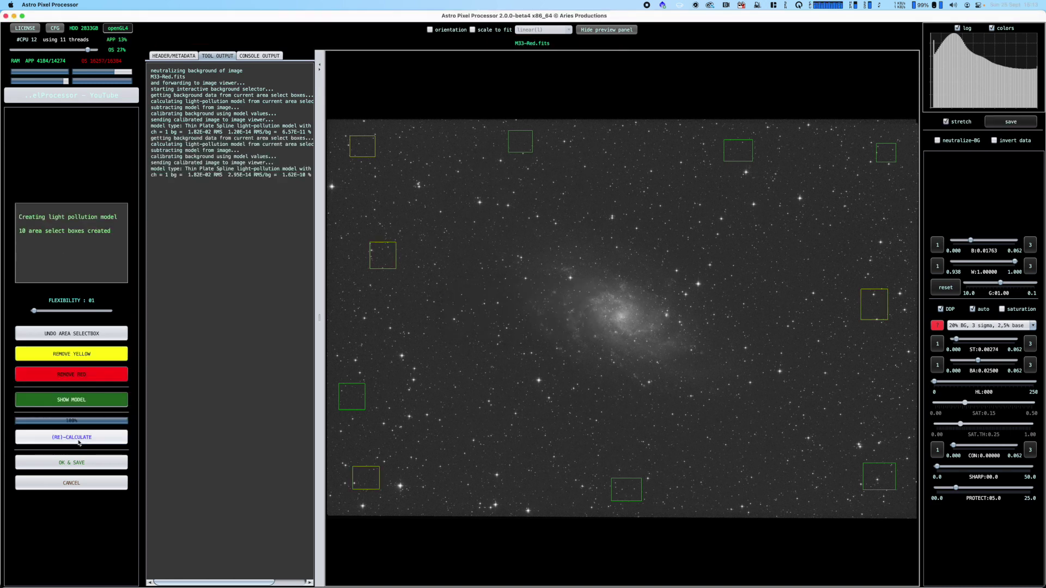
pyautogui.click(79, 463)
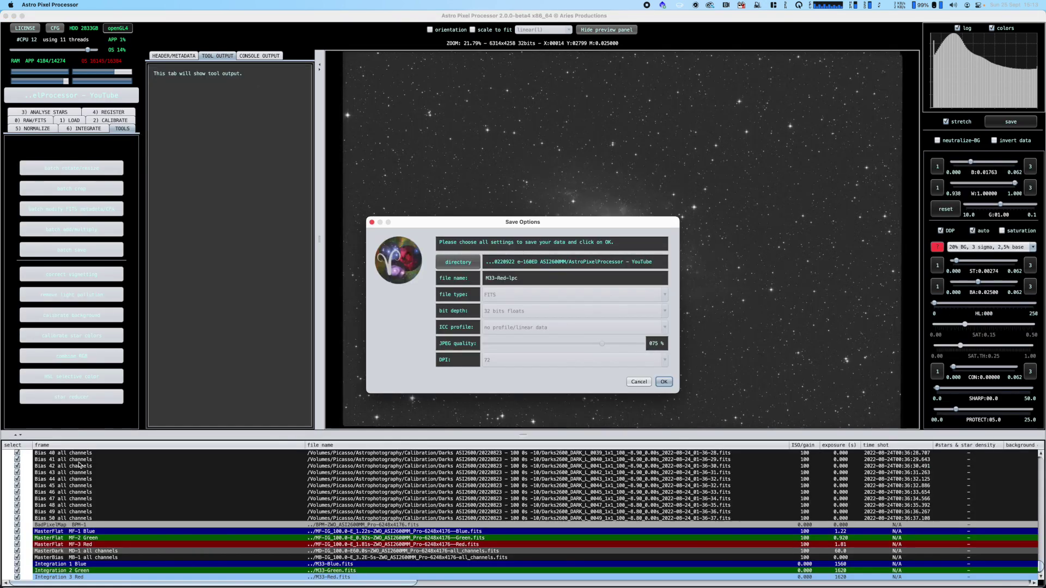
pyautogui.click(665, 383)
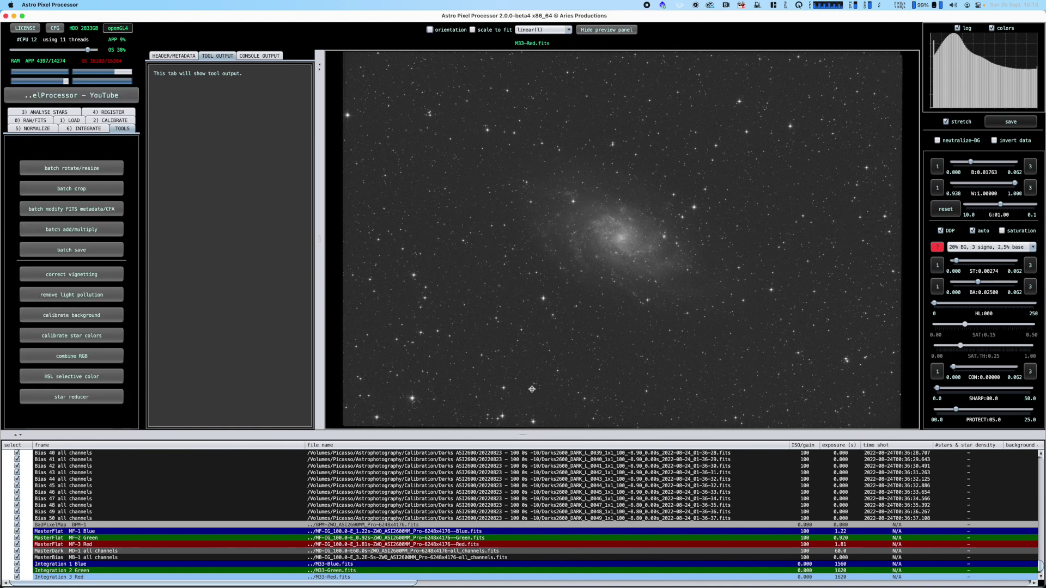
# Enlarge the frame list and check the processed M33-Green-lpc and M33-Blue-lpc rows.
pyautogui.moveTo(532, 434); pyautogui.dragTo(532, 390)
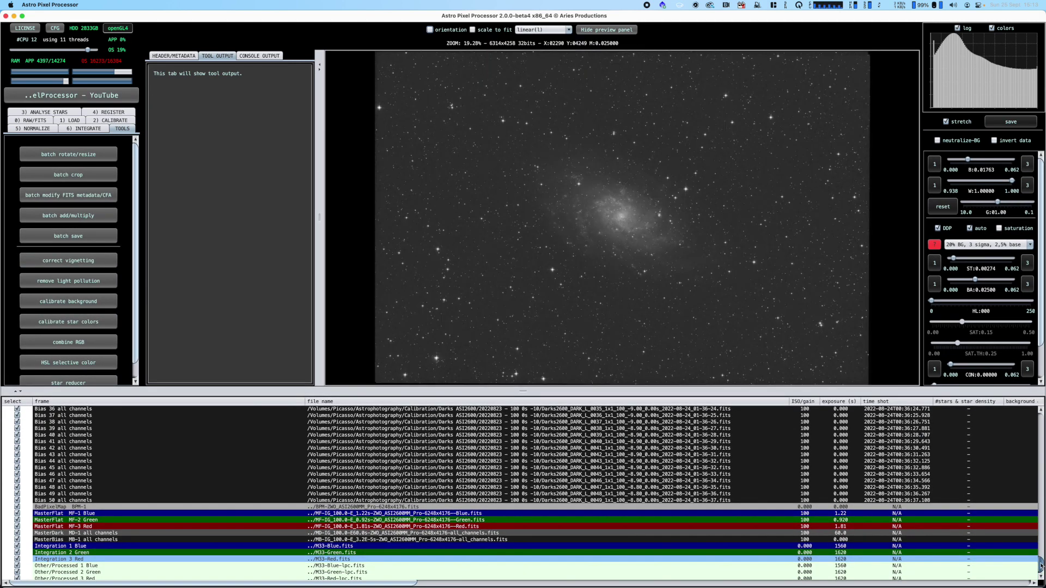
pyautogui.moveTo(1041, 566); pyautogui.dragTo(1040, 569)
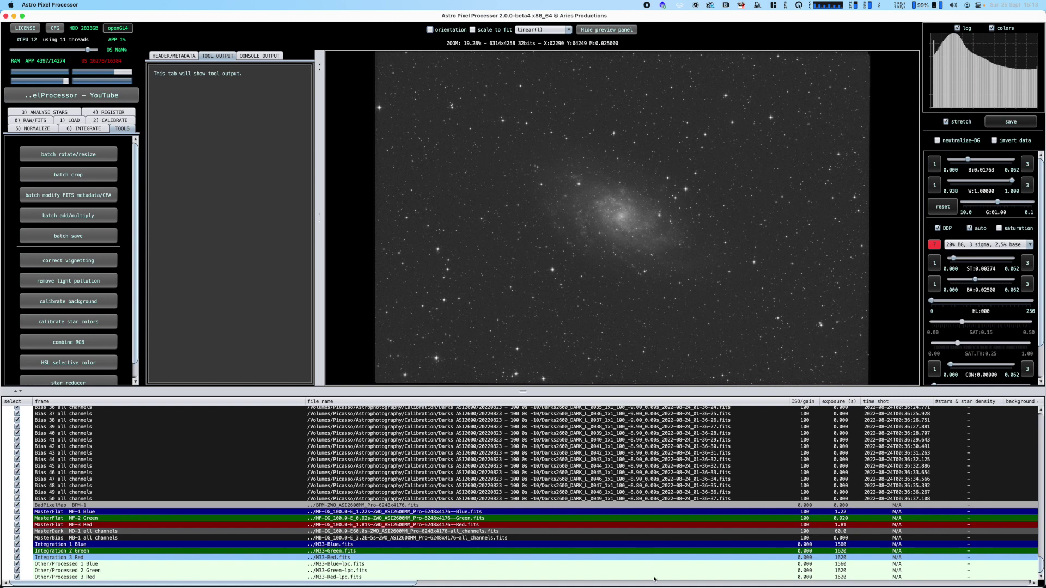
pyautogui.click(344, 570)
pyautogui.click(355, 566)
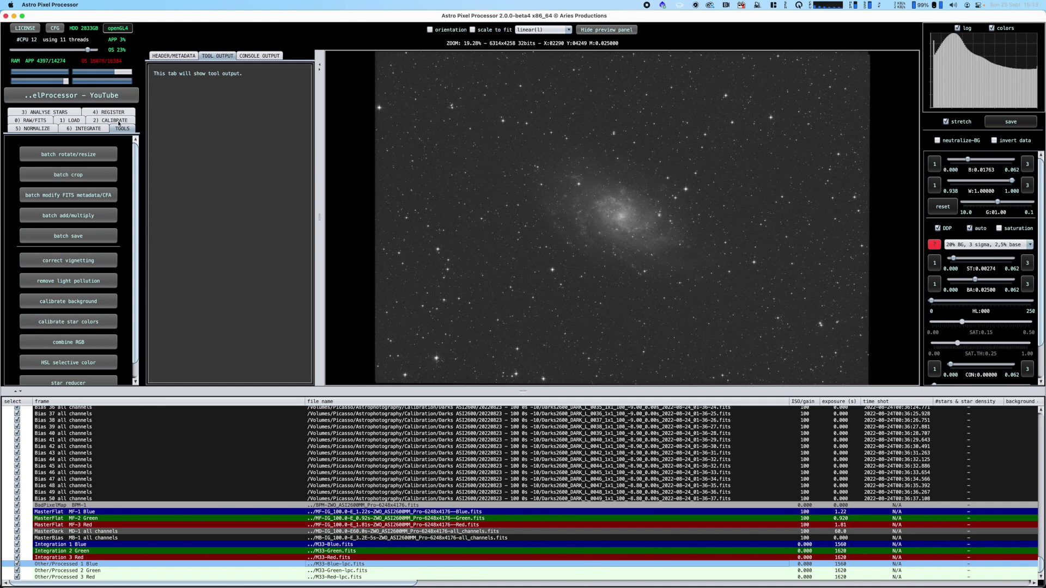
pyautogui.press('super+Tab')
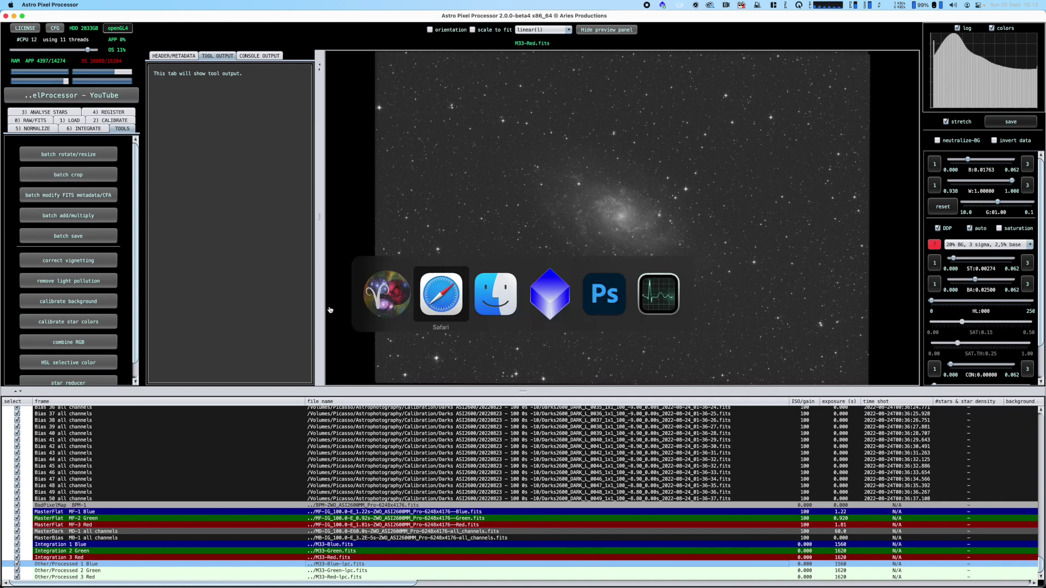
# In Finder, look over the bad pixel map, master dark and master flats, widening the Name column.
pyautogui.press('super+Tab')
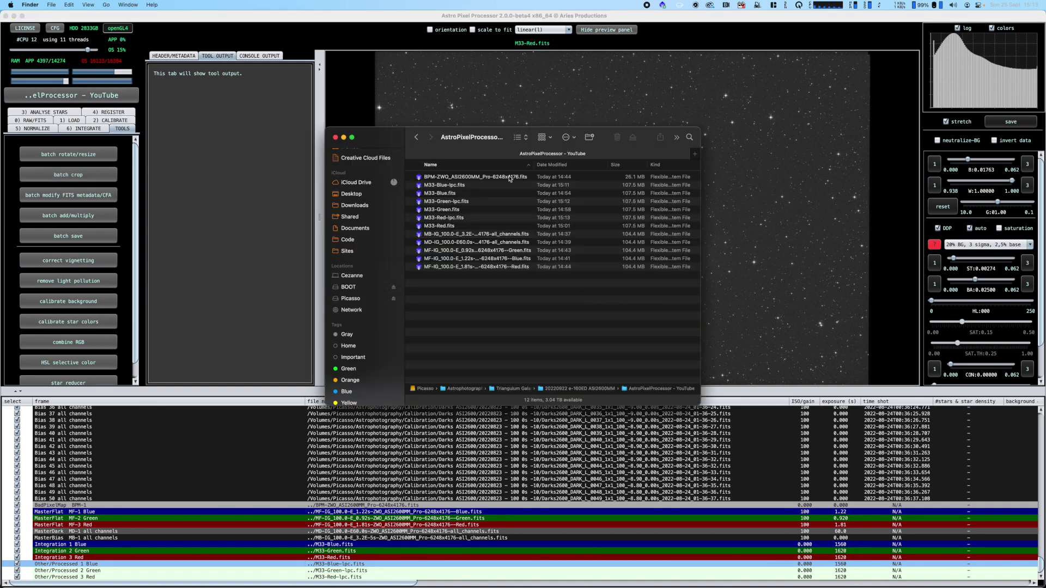
pyautogui.click(475, 180)
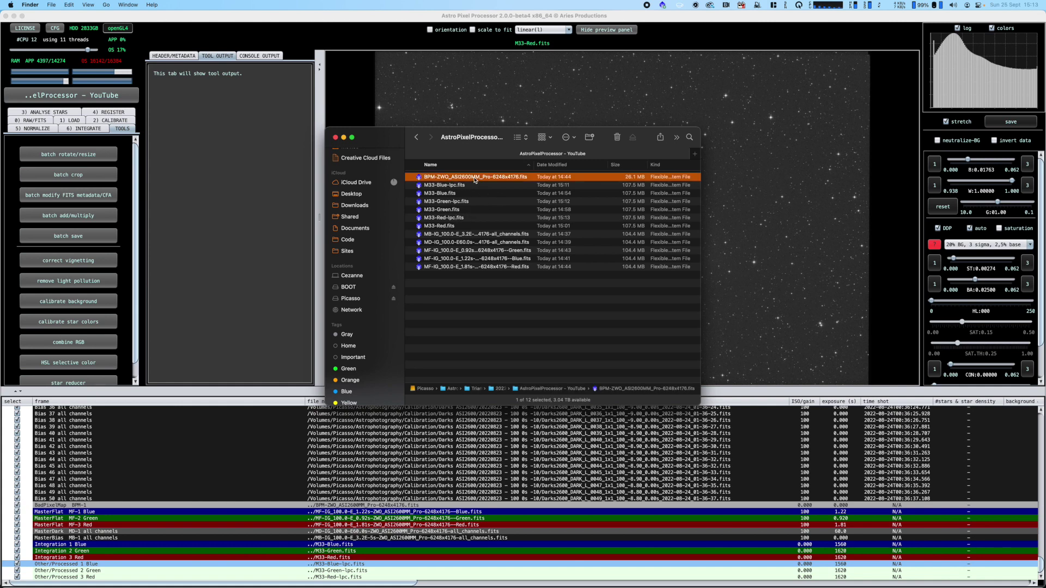
pyautogui.click(459, 243)
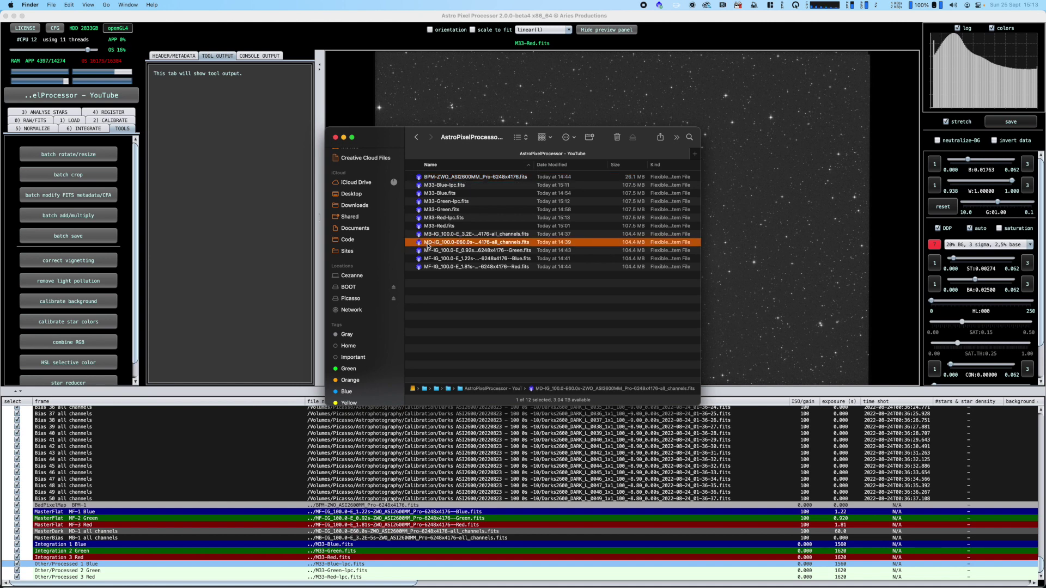
pyautogui.click(431, 251)
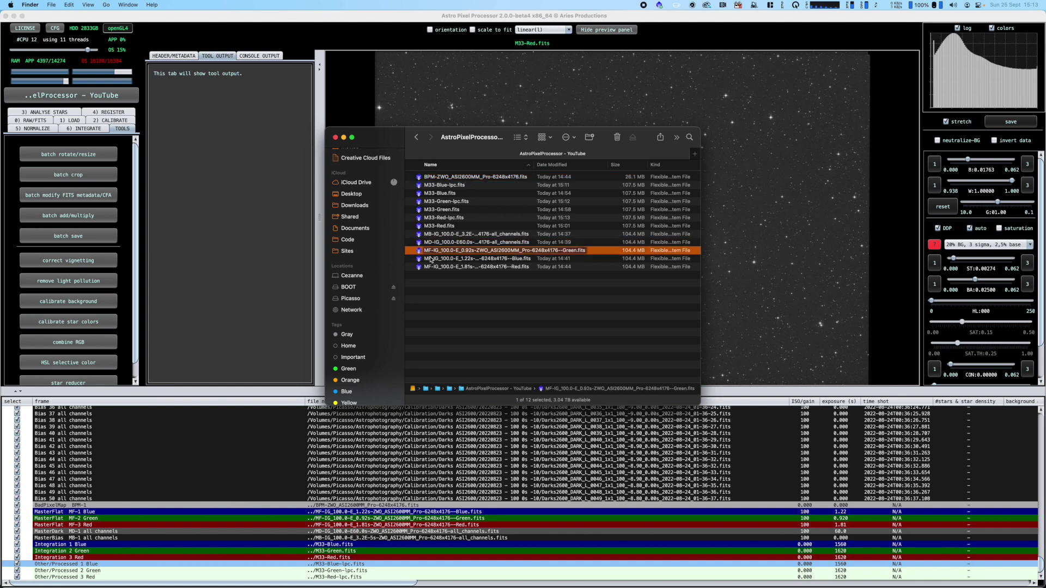
pyautogui.click(432, 260)
pyautogui.click(432, 267)
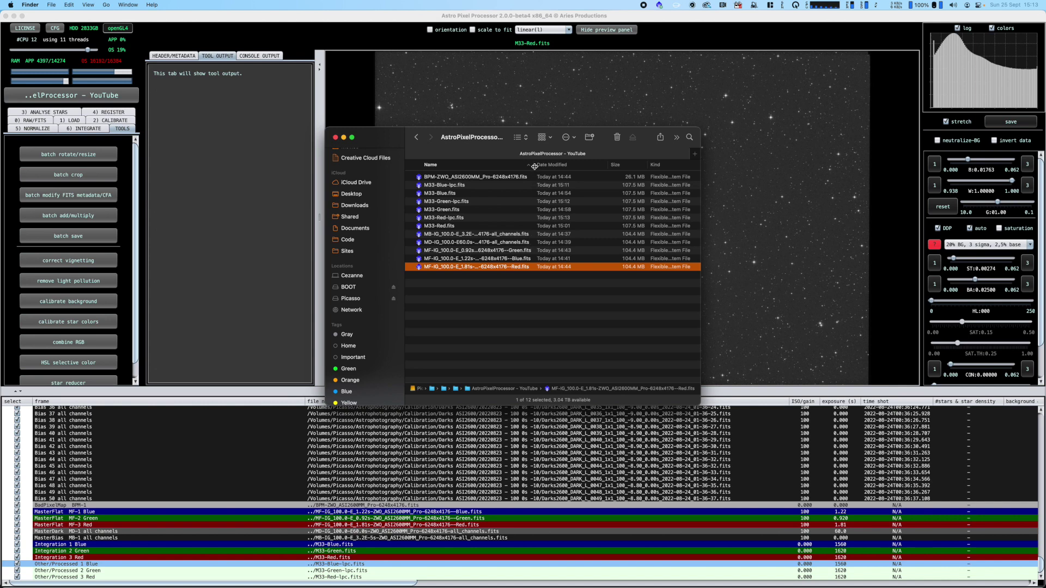
pyautogui.moveTo(535, 167); pyautogui.dragTo(572, 166)
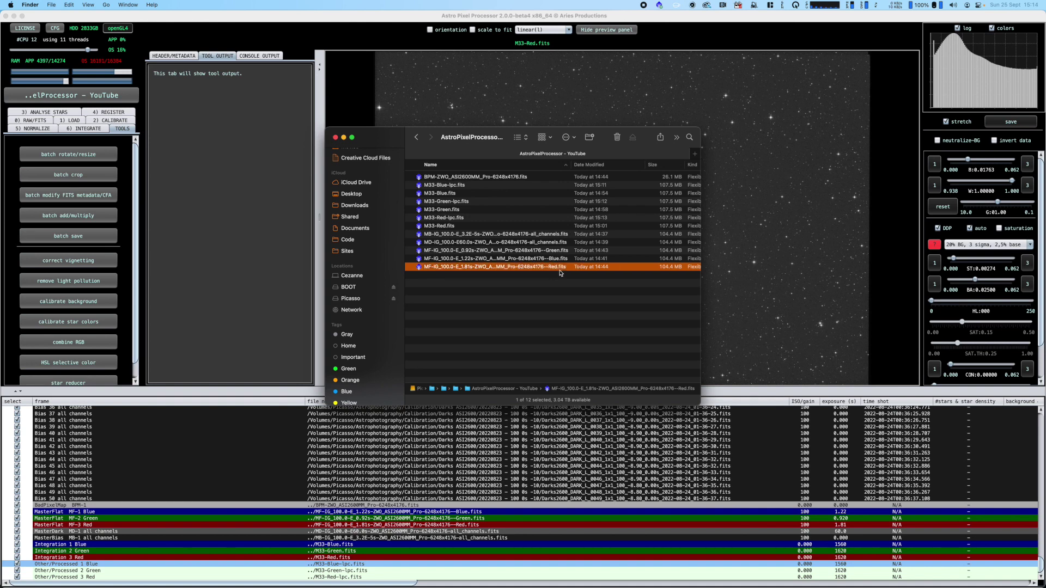
# Check the M33-Red, Green and Blue integrations and their -lpc corrected versions.
pyautogui.click(444, 227)
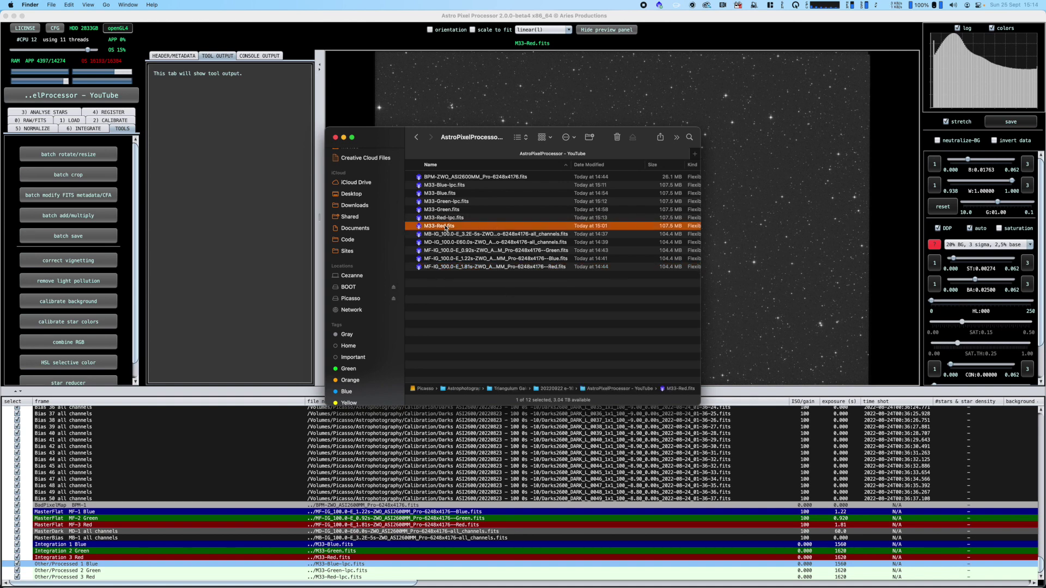
pyautogui.click(445, 211)
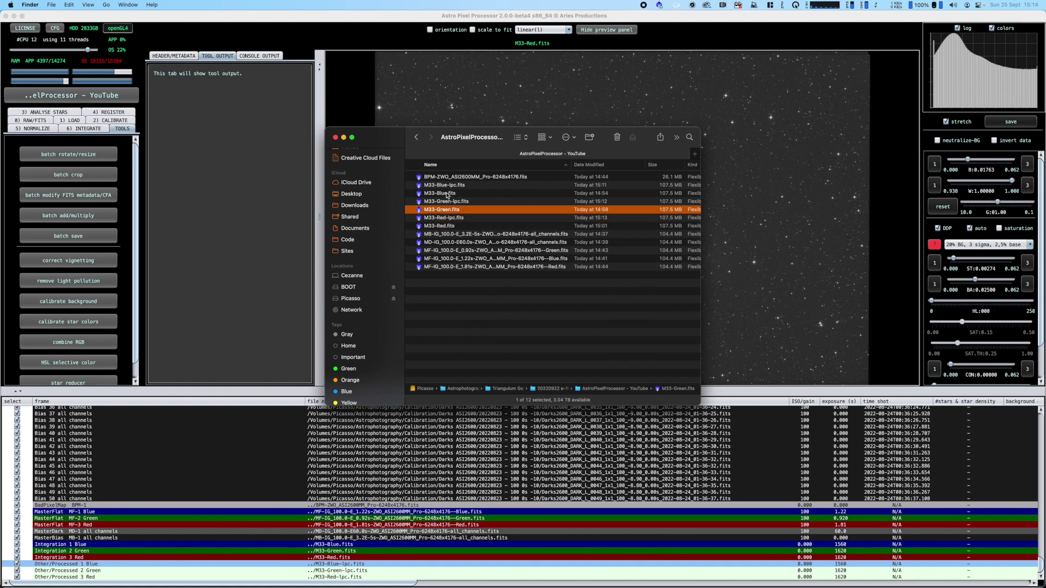
pyautogui.click(447, 194)
pyautogui.click(458, 185)
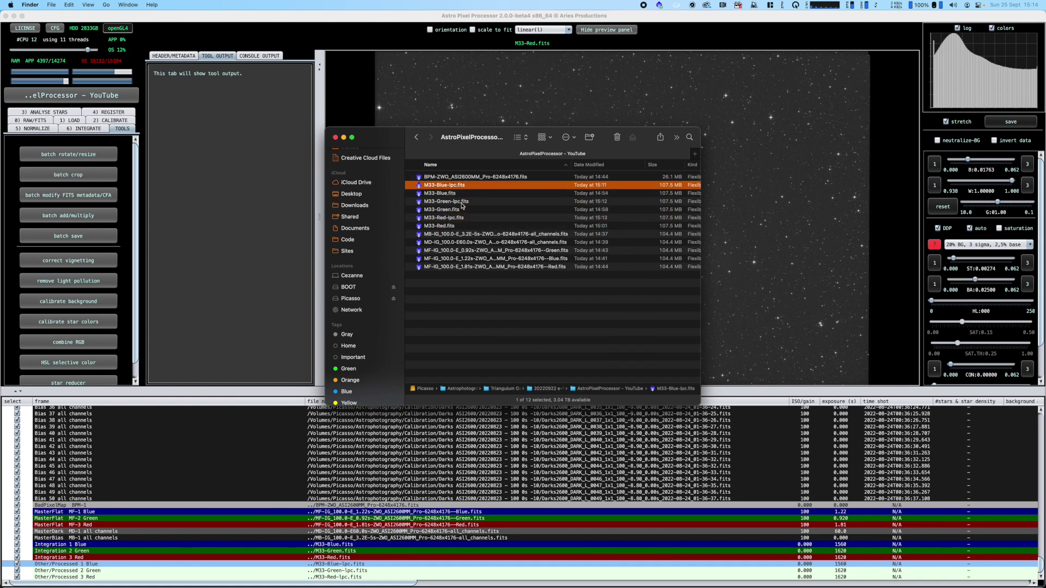
pyautogui.click(462, 203)
pyautogui.click(456, 219)
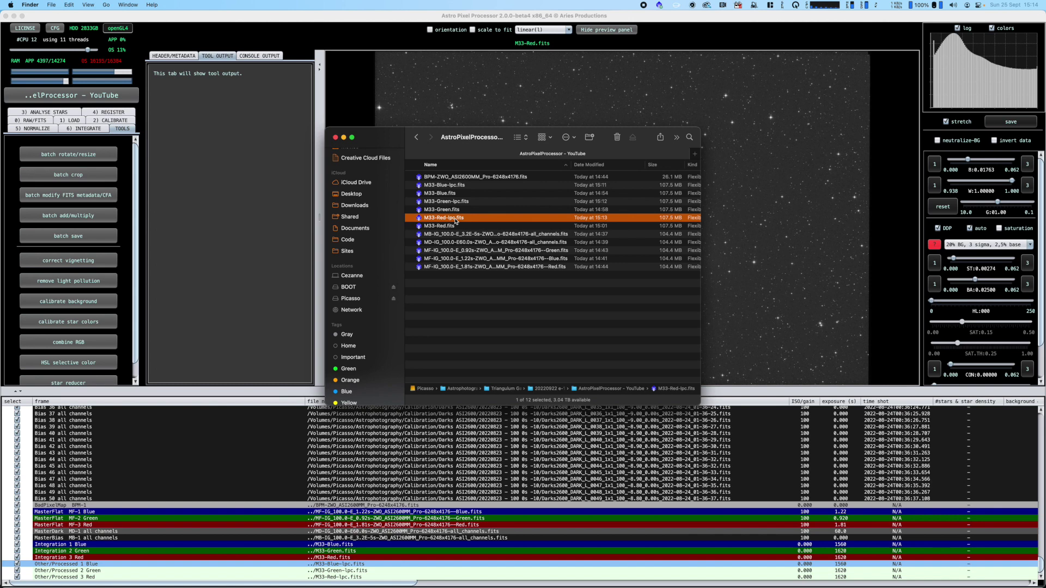
# Select M33-Blue-lpc, M33-Green-lpc and M33-Red-lpc together.
pyautogui.click(459, 186)
pyautogui.keyDown('super'); pyautogui.click(460, 202); pyautogui.keyUp('super')
pyautogui.keyDown('super'); pyautogui.click(459, 218); pyautogui.keyUp('super')
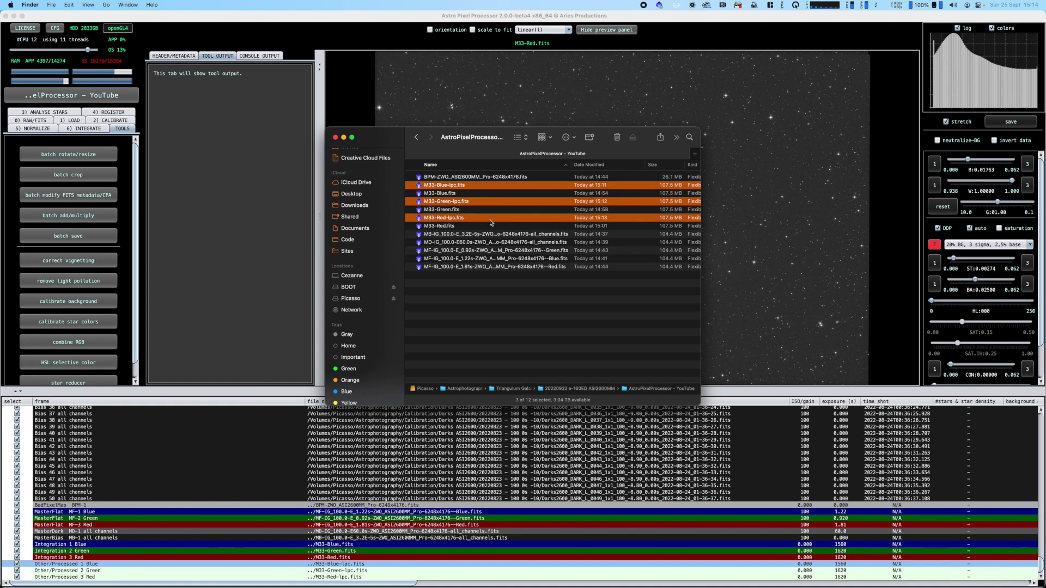